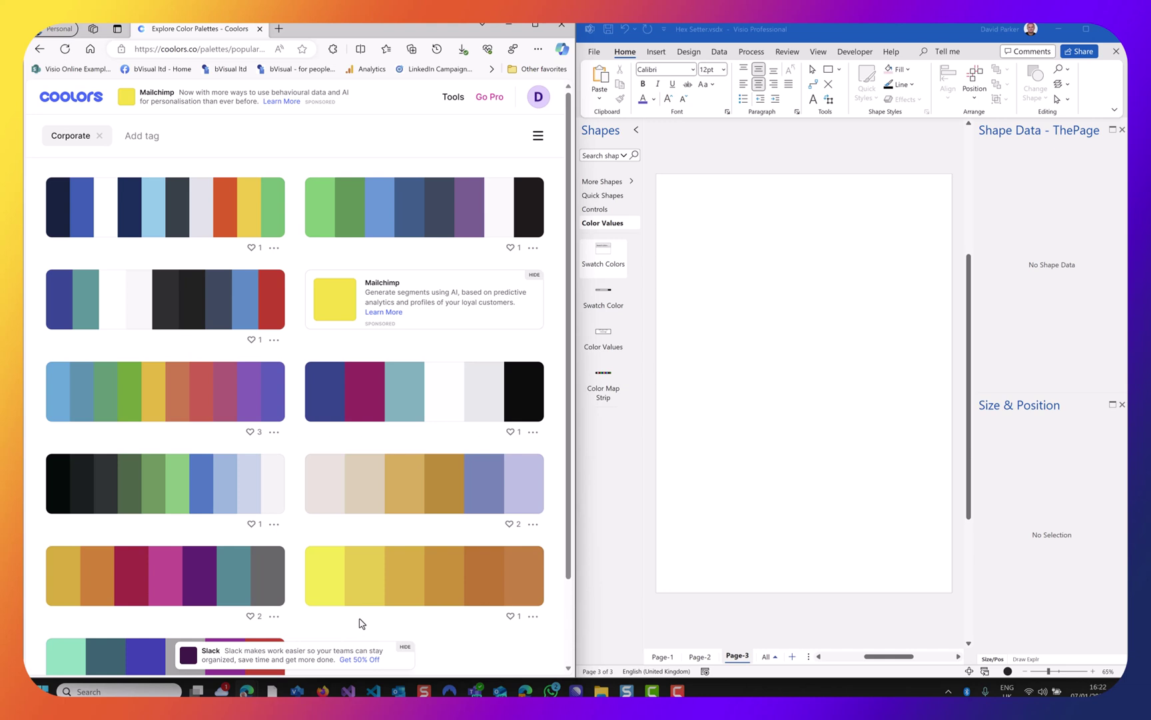
Drop the Swatch Colors master with three 000000 rows onto Page-3 and zoom in on it.
{"action": "left_click", "coordinate": [730, 310]}
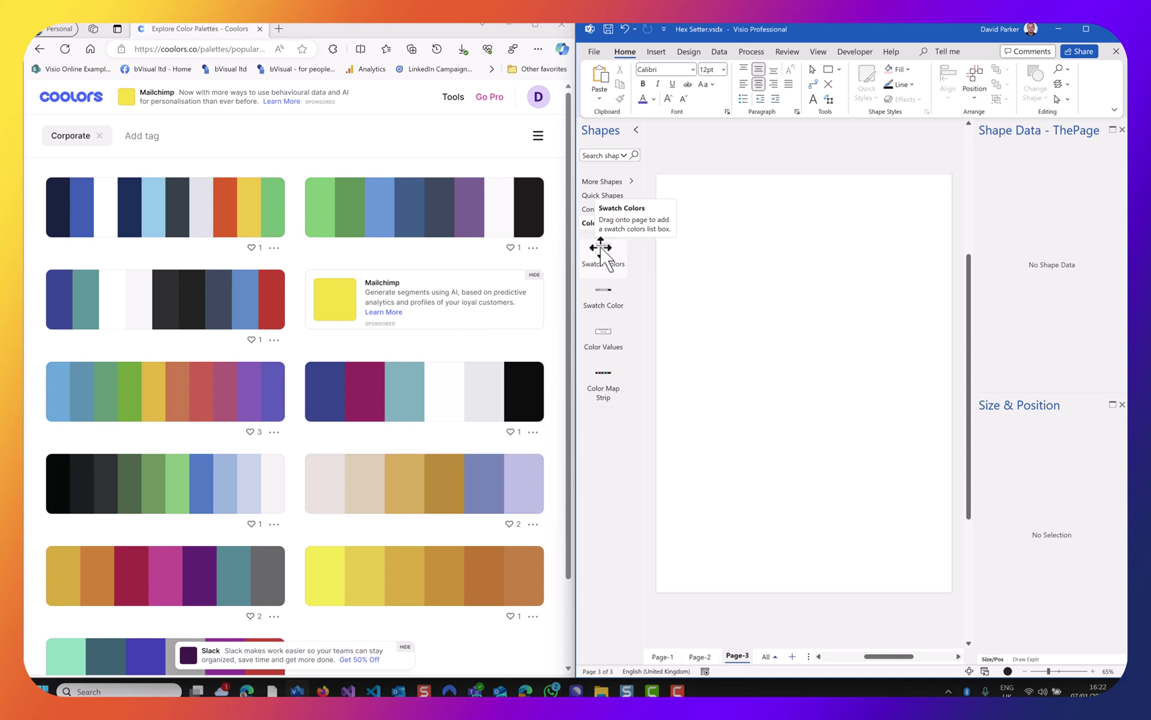
{"action": "left_click_drag", "start_coordinate": [601, 248], "coordinate": [736, 285]}
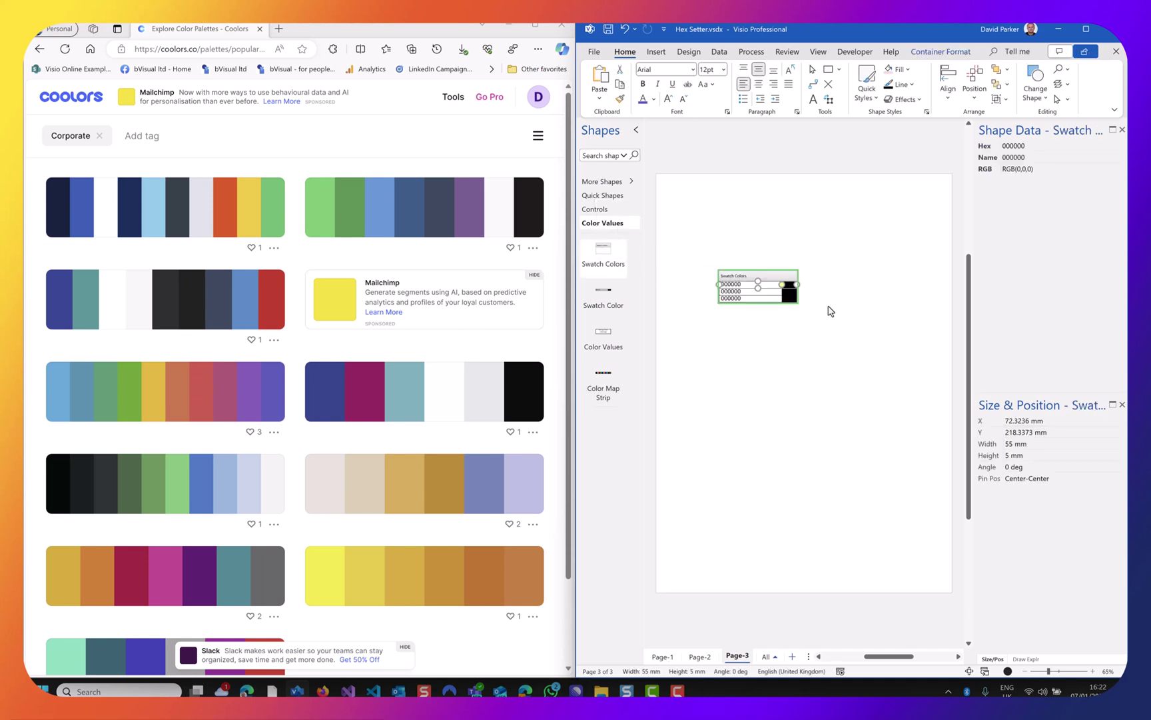
{"action": "left_click_drag", "start_coordinate": [833, 249], "coordinate": [697, 360]}
{"action": "left_click_drag", "start_coordinate": [668, 288], "coordinate": [905, 432]}
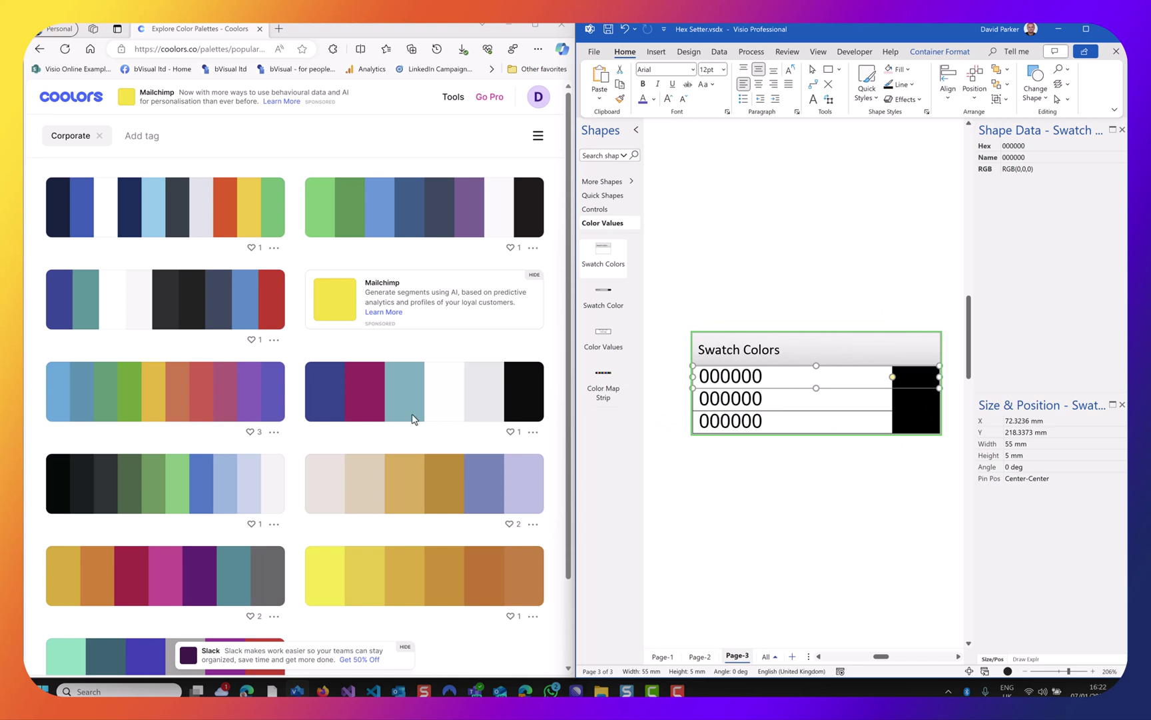
Paste the Coolors hex values eae2db, e4cdb3 and e9ac50 into rows one to three.
{"action": "left_click", "coordinate": [336, 489]}
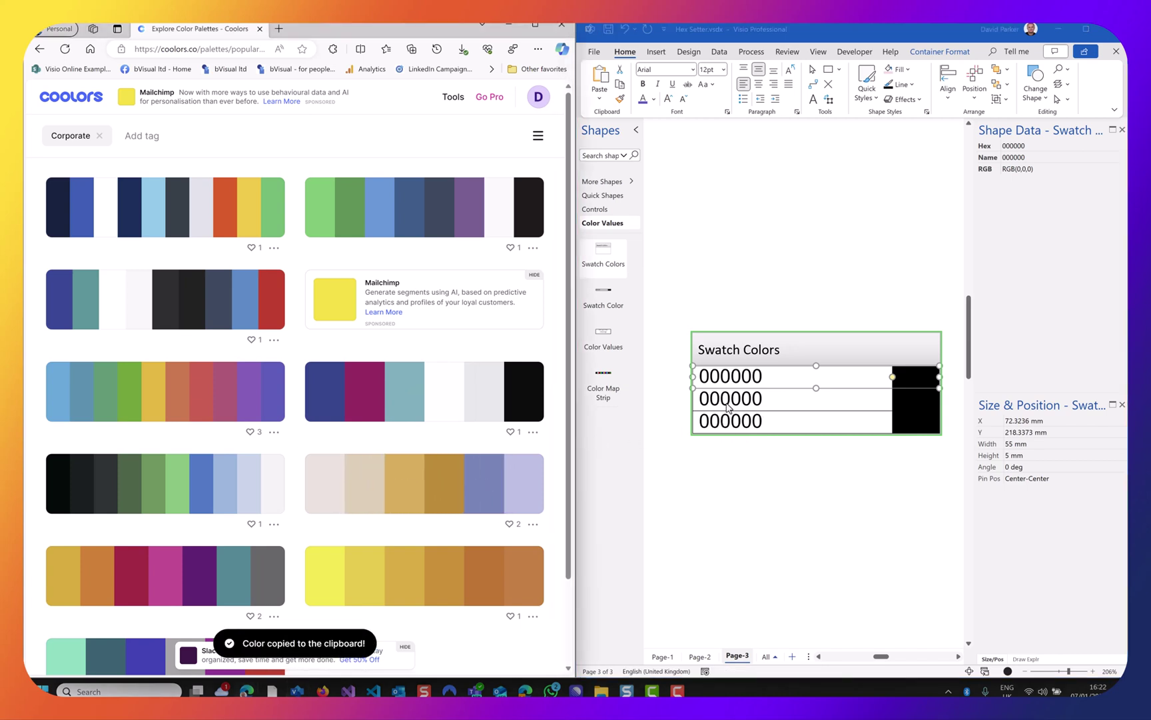
{"action": "left_click", "coordinate": [720, 381]}
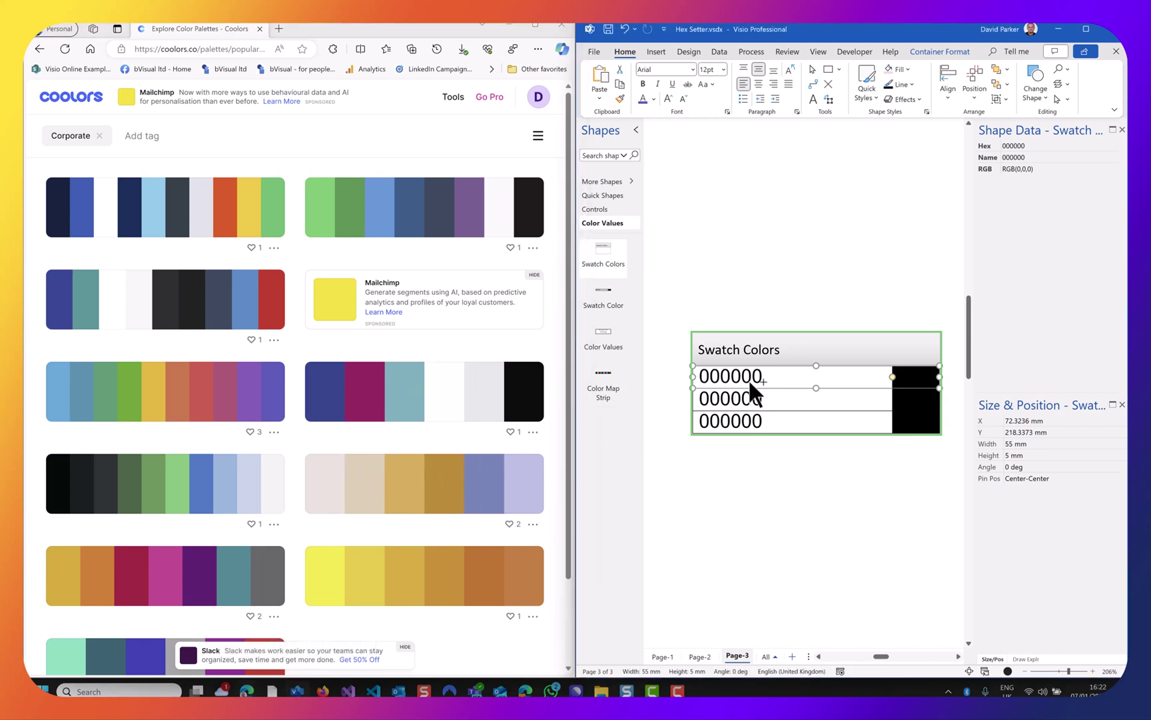
{"action": "key", "text": "ctrl+v"}
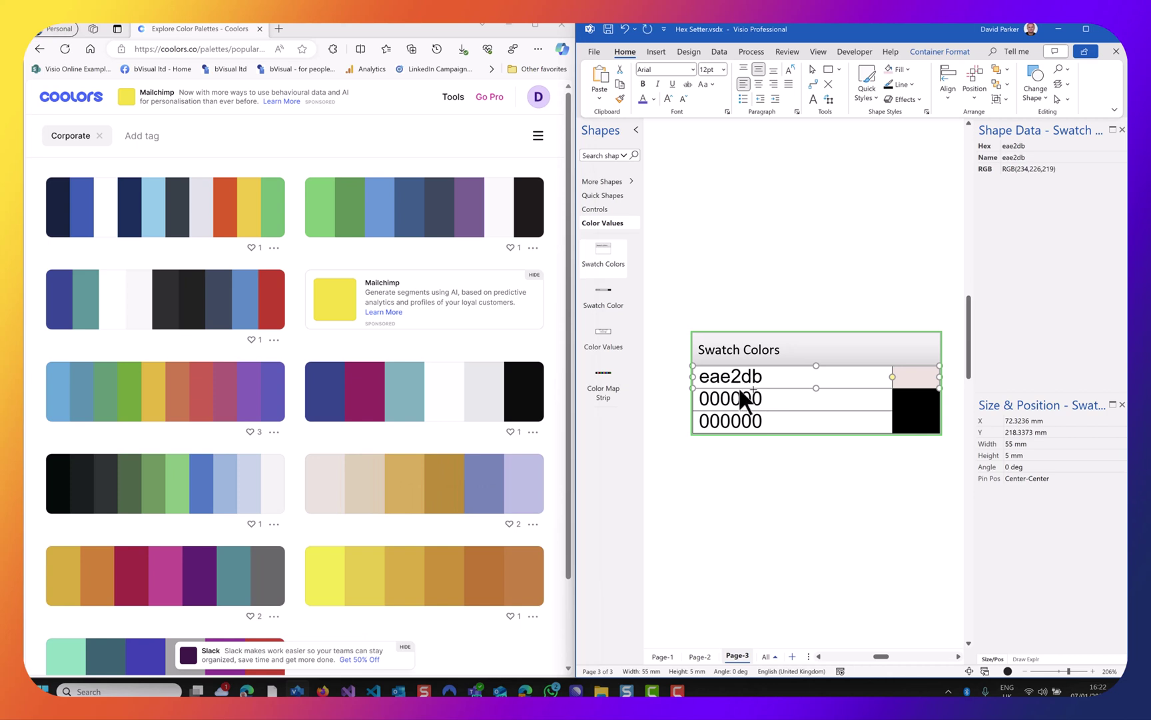
{"action": "left_click", "coordinate": [360, 494]}
{"action": "left_click", "coordinate": [733, 402]}
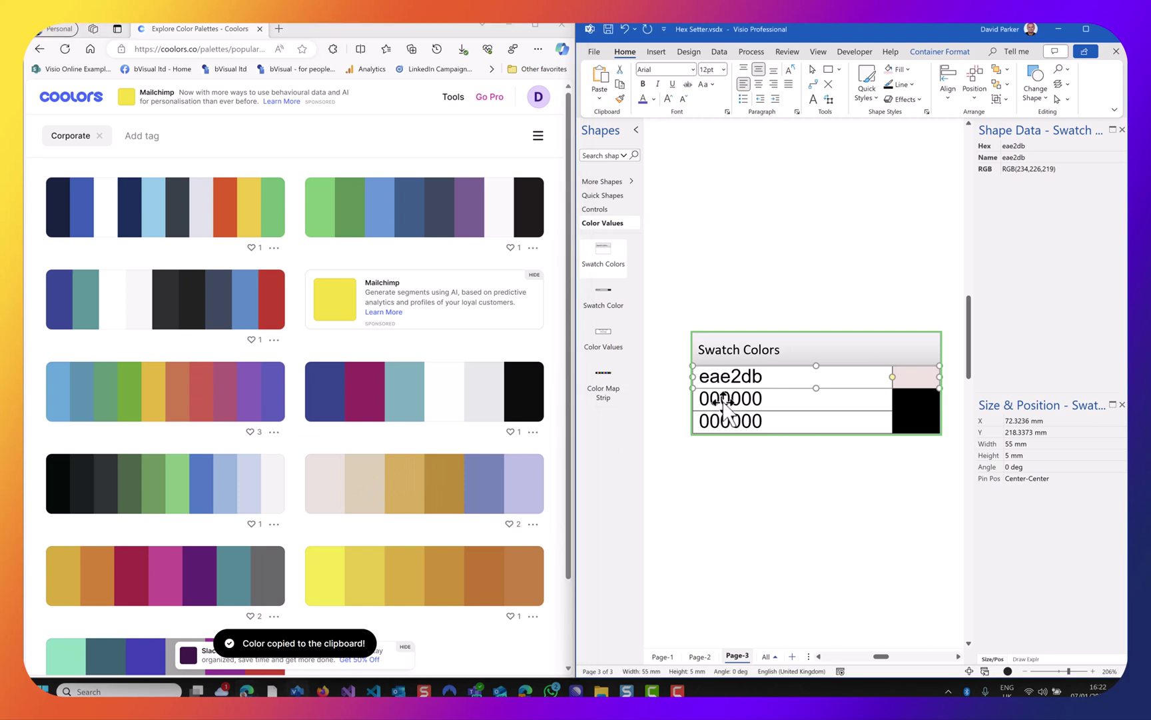
{"action": "left_click", "coordinate": [725, 402]}
{"action": "key", "text": "ctrl+v"}
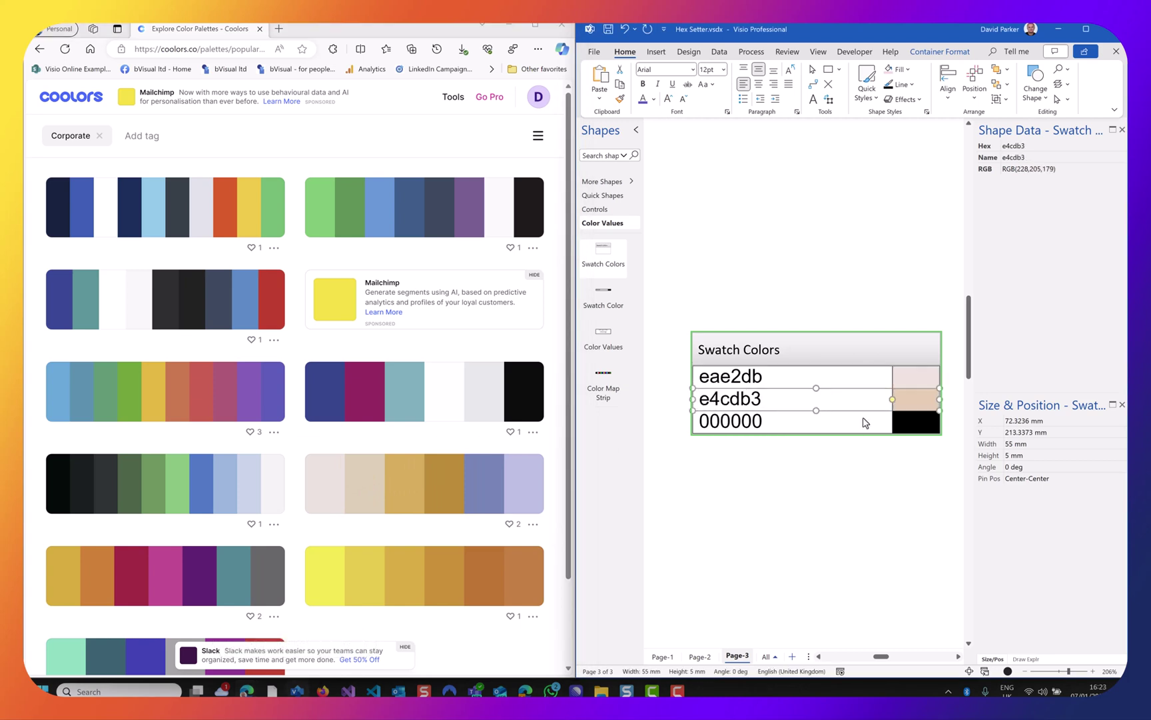
{"action": "left_click", "coordinate": [389, 493]}
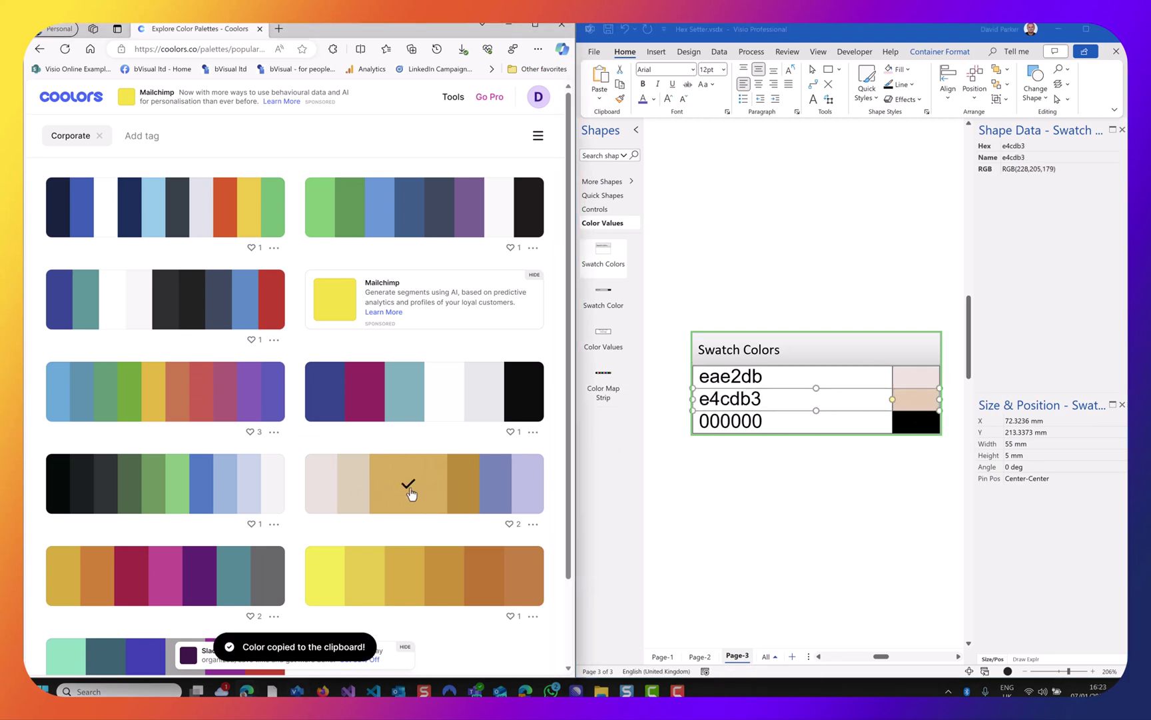
{"action": "left_click", "coordinate": [719, 427]}
{"action": "left_click", "coordinate": [719, 425]}
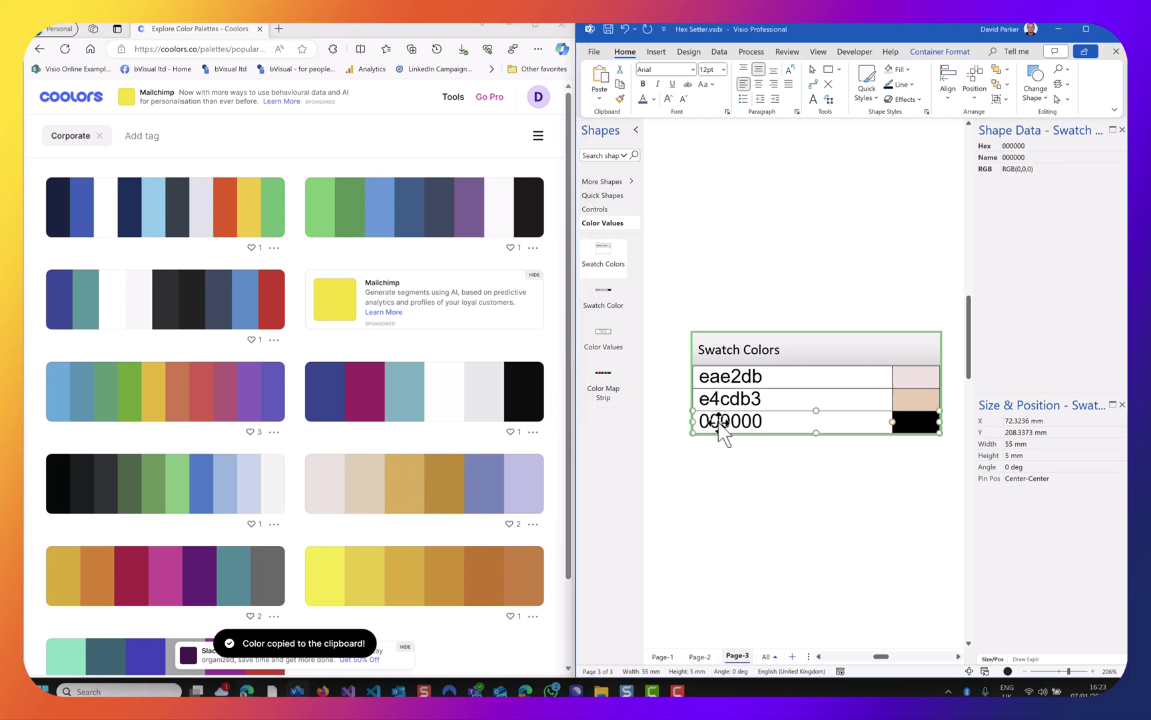
{"action": "key", "text": "ctrl+v"}
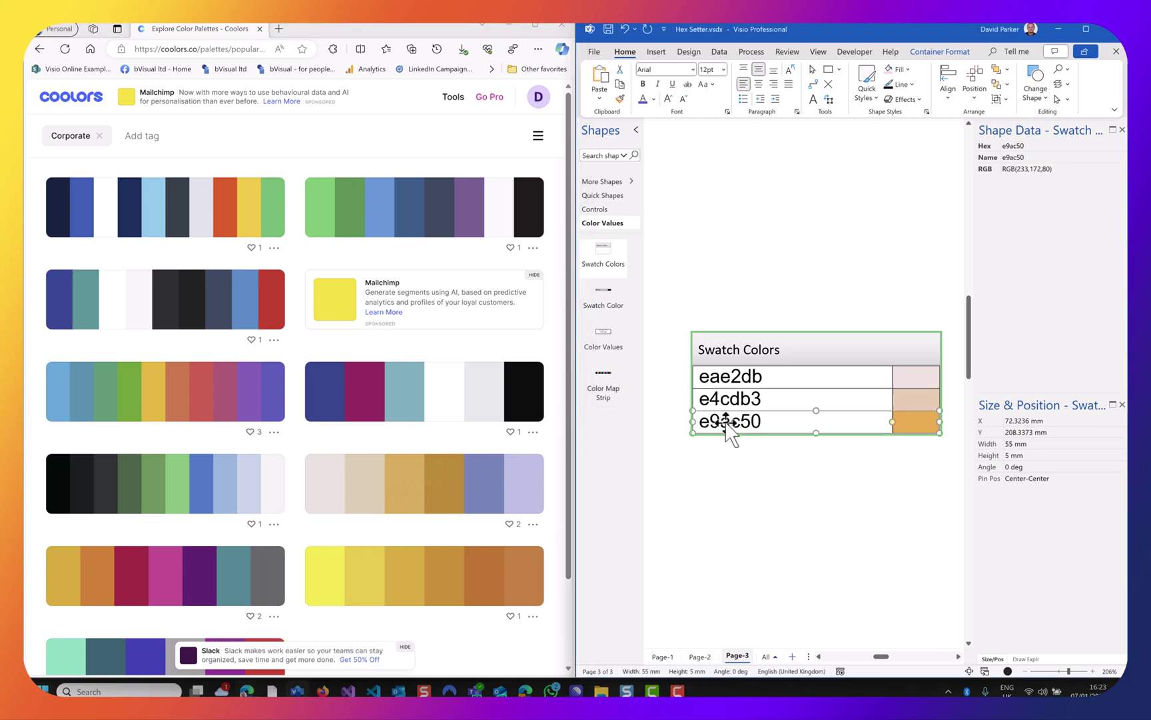
{"action": "left_click", "coordinate": [789, 451]}
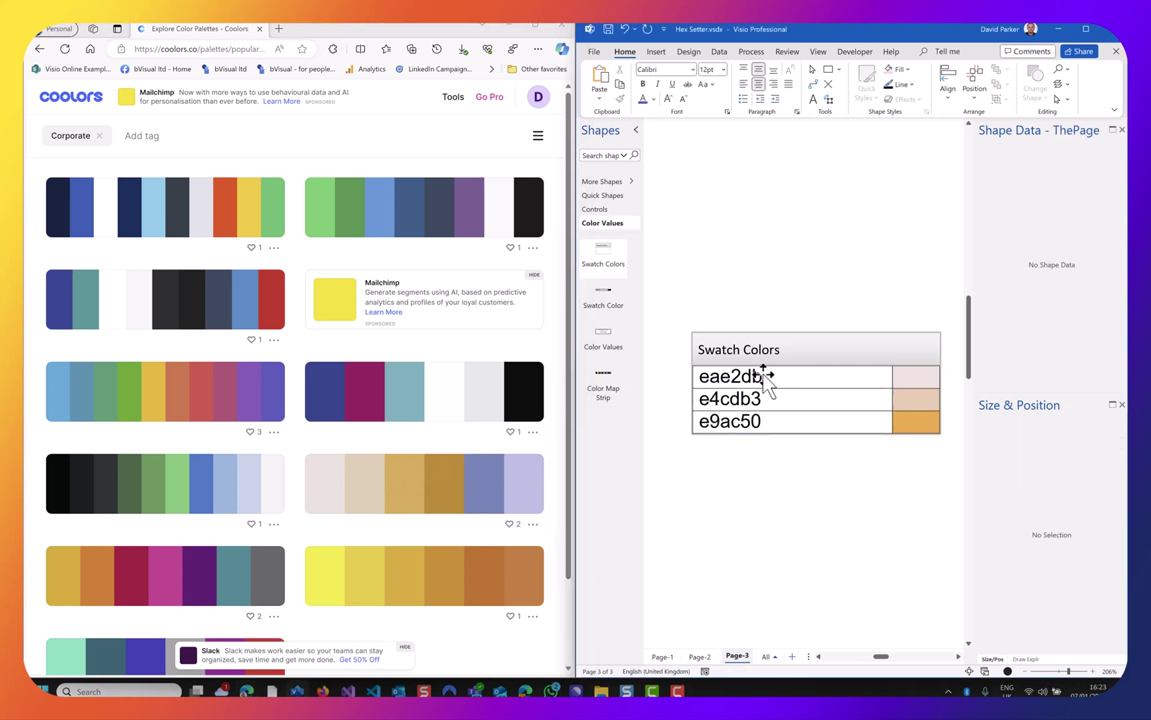
Narrow the eae2db, e4cdb3 and e9ac50 rows to about 35.18 mm wide.
{"action": "left_click", "coordinate": [763, 378]}
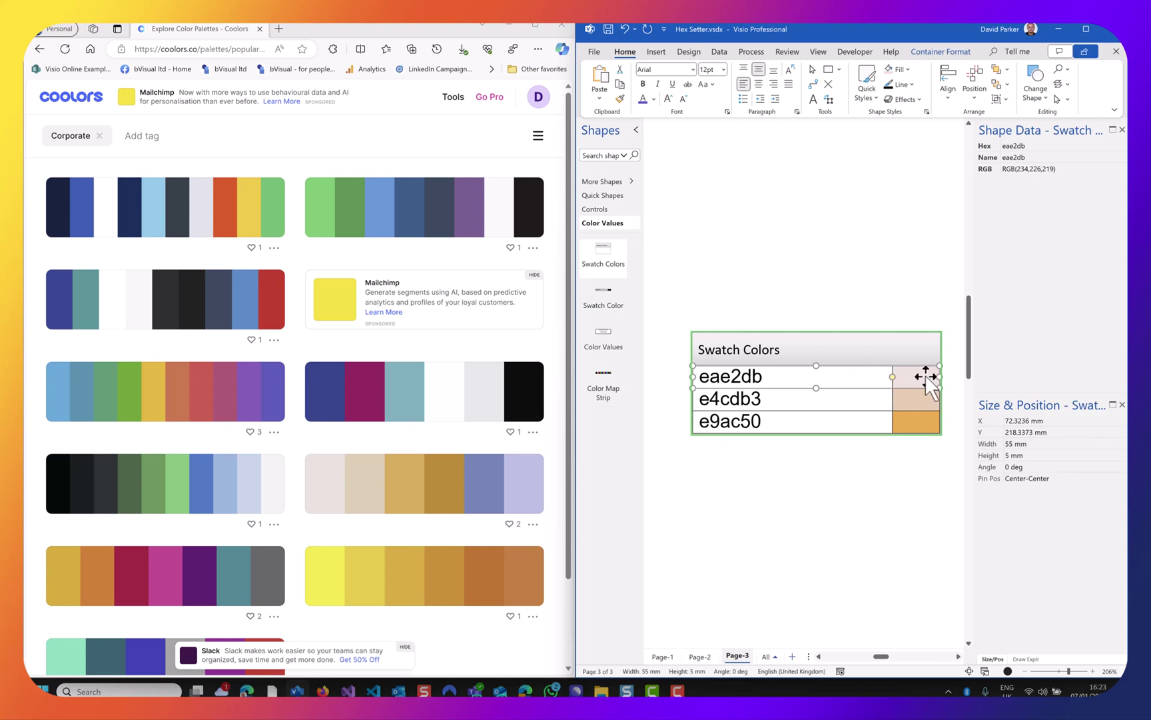
{"action": "left_click_drag", "start_coordinate": [899, 378], "coordinate": [841, 378]}
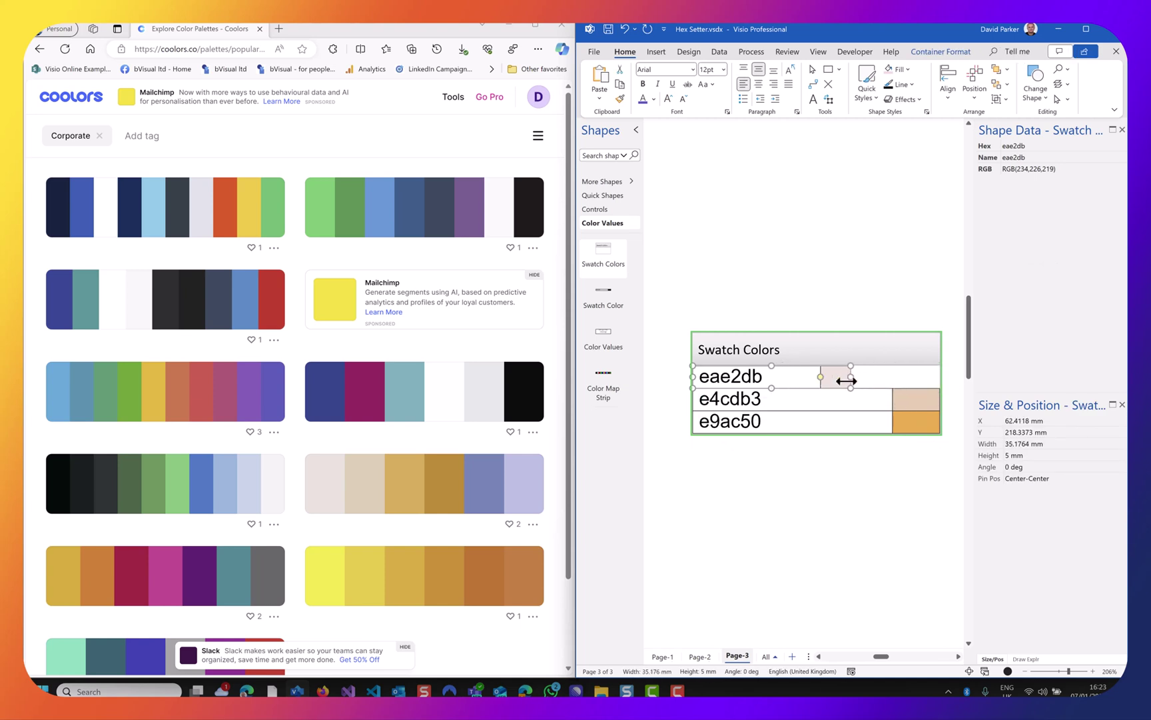
{"action": "left_click", "coordinate": [912, 405]}
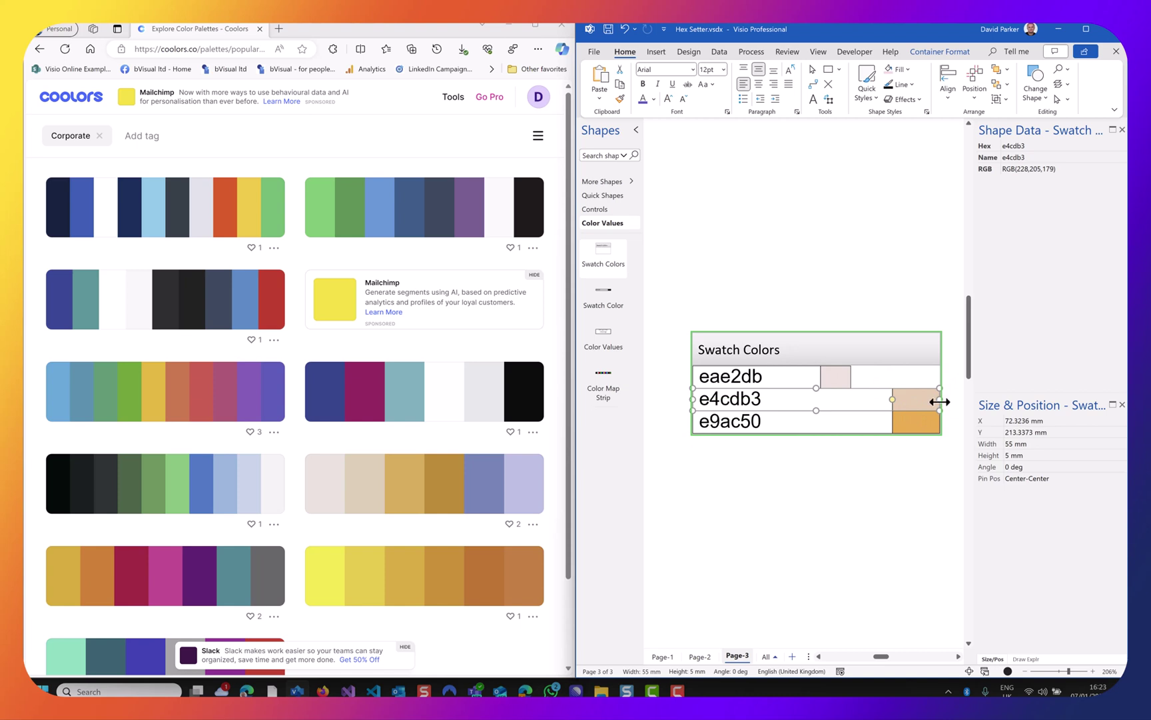
{"action": "left_click_drag", "start_coordinate": [939, 401], "coordinate": [848, 400]}
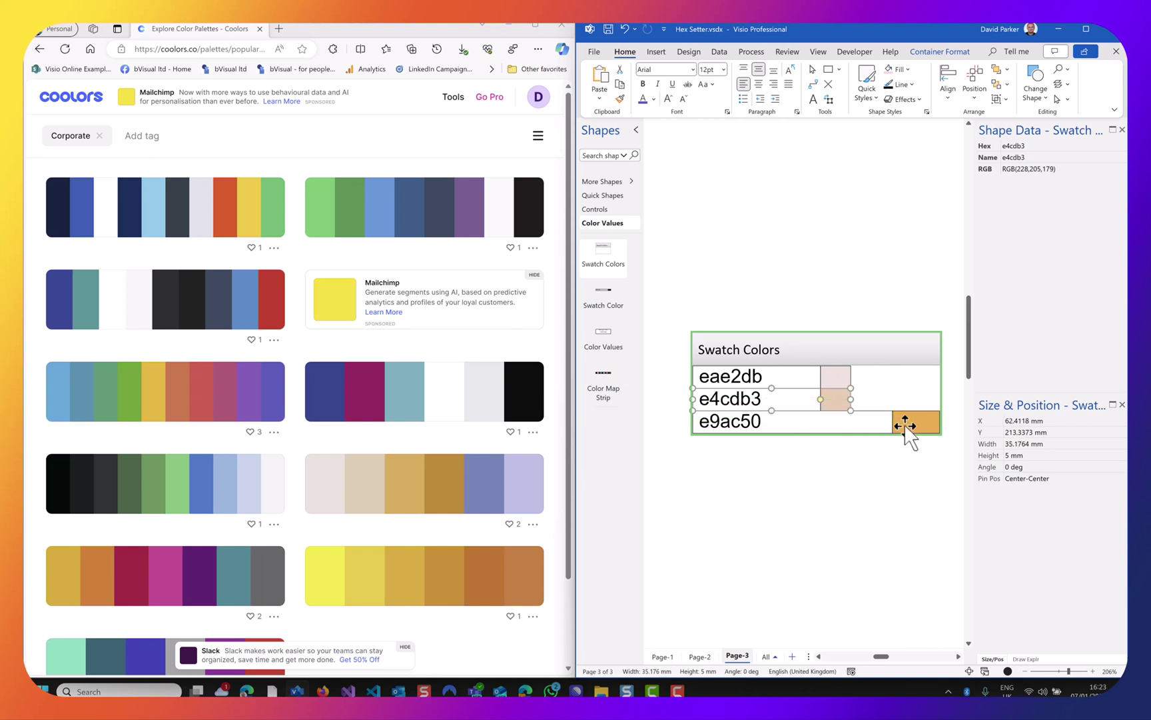
{"action": "left_click", "coordinate": [923, 425]}
{"action": "left_click_drag", "start_coordinate": [939, 421], "coordinate": [852, 421]}
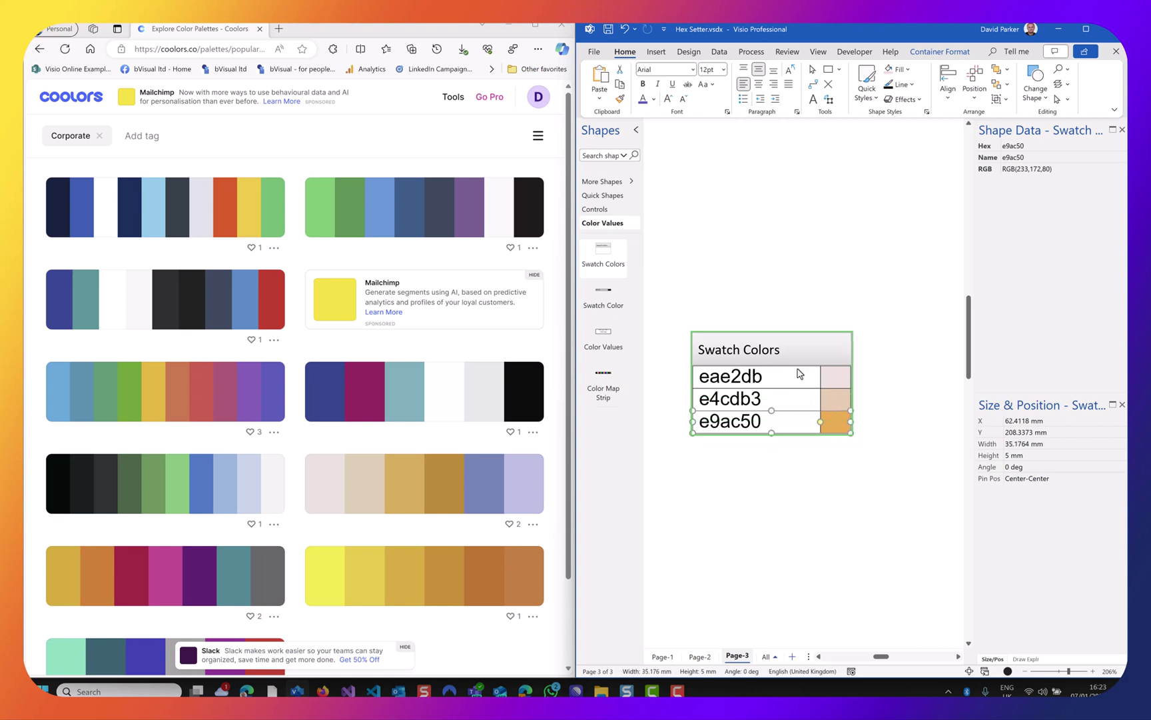
Resize the colour swatches so the three blocks line up in one even column.
{"action": "left_click", "coordinate": [817, 402]}
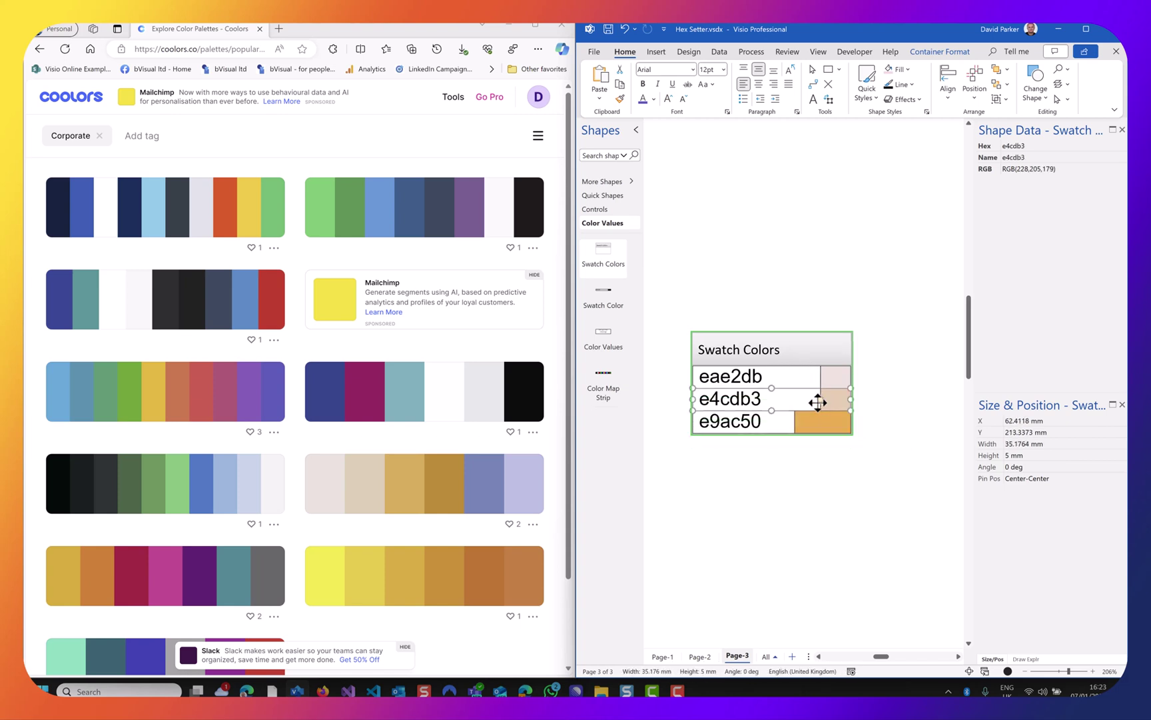
{"action": "left_click_drag", "start_coordinate": [820, 400], "coordinate": [795, 377]}
{"action": "left_click", "coordinate": [819, 377]}
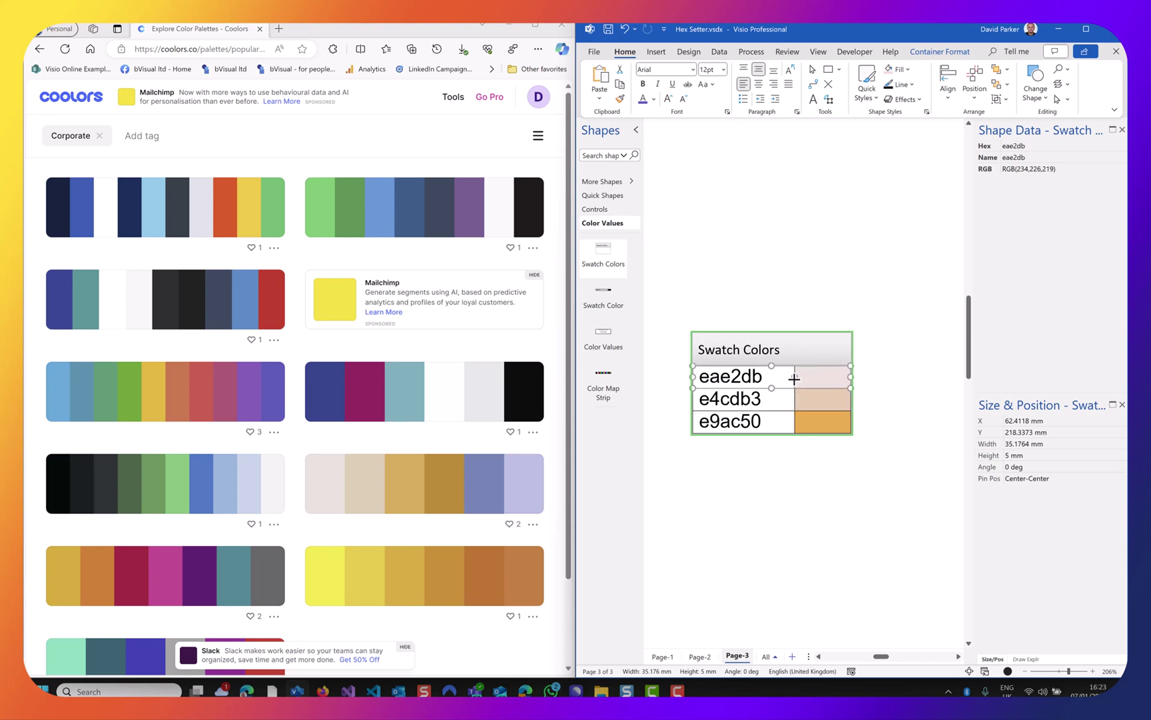
{"action": "left_click", "coordinate": [784, 502]}
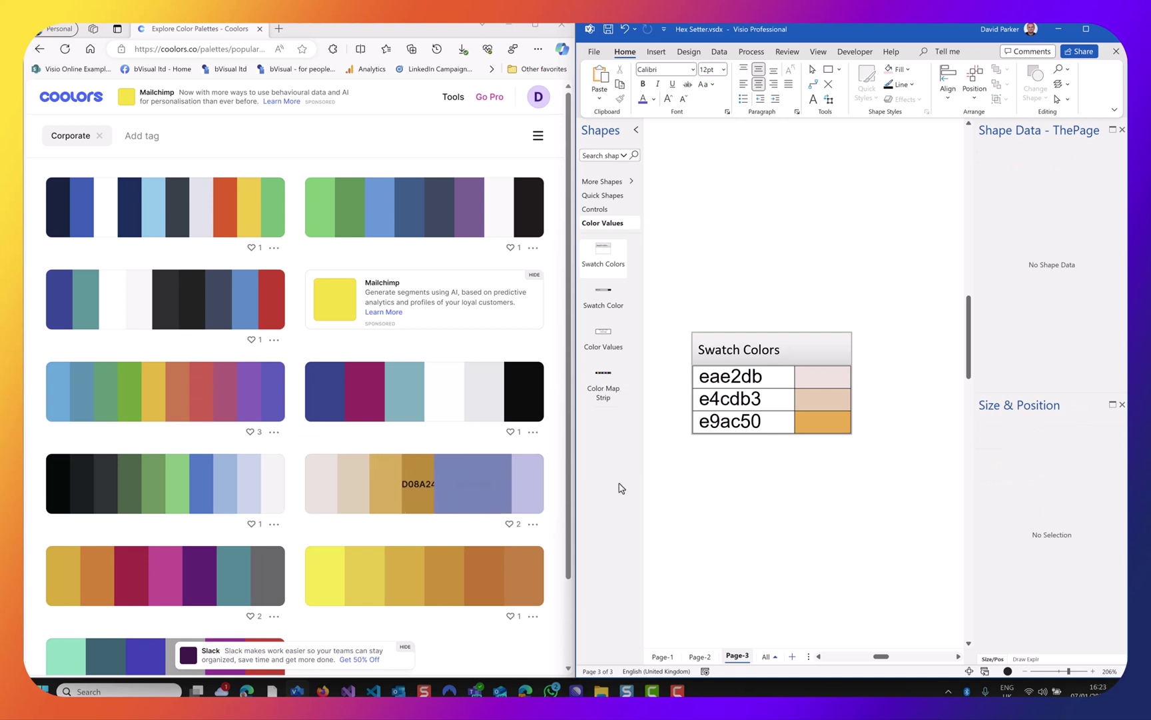
Duplicate the e9ac50 swatch row twice to make six rows.
{"action": "mouse_move", "coordinate": [407, 492]}
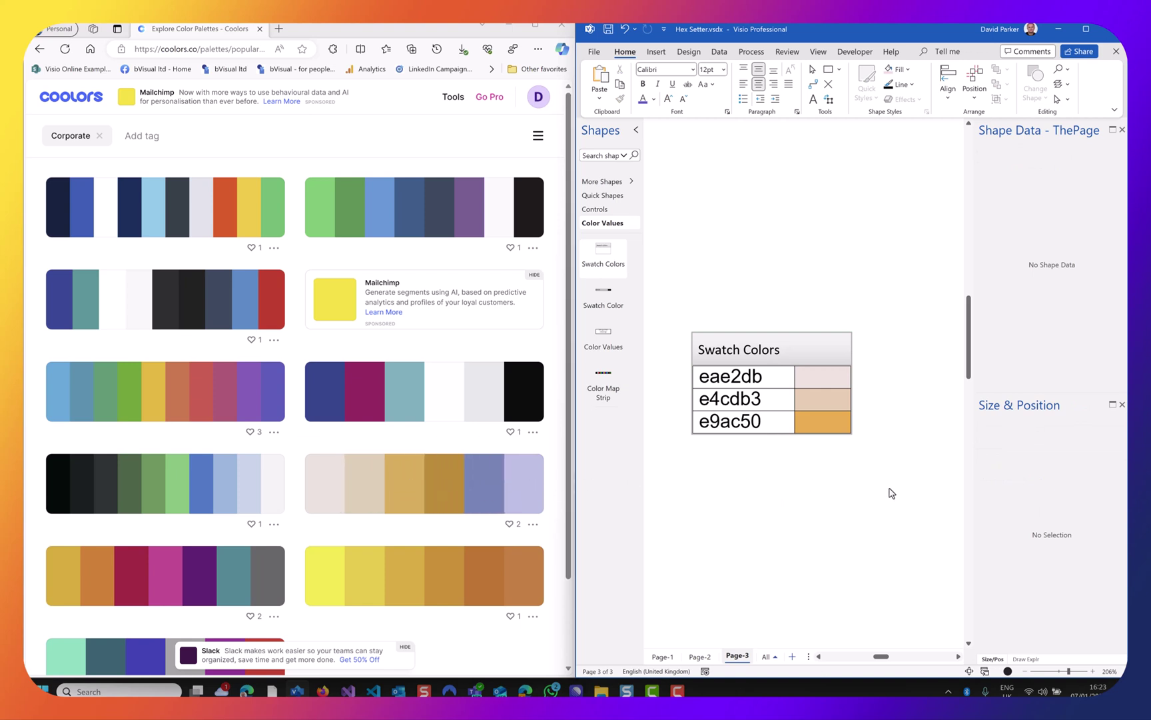
{"action": "left_click", "coordinate": [793, 421]}
{"action": "key", "text": "ctrl+d"}
{"action": "key", "text": "ctrl+d"}
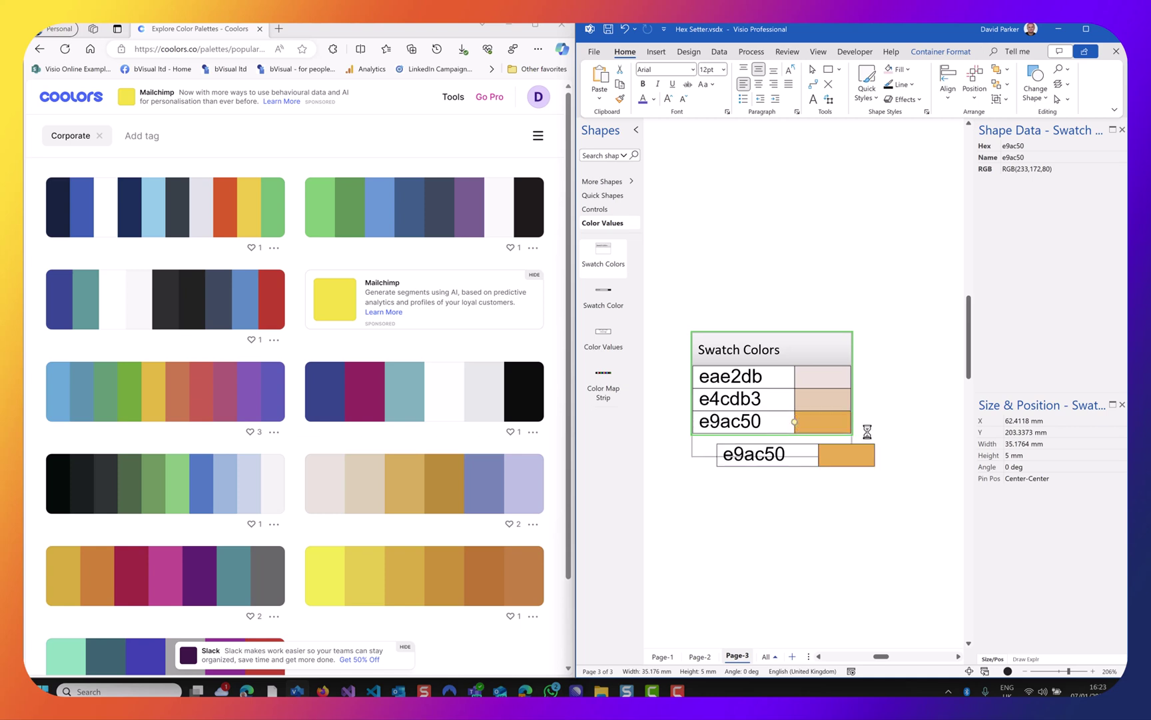
{"action": "key", "text": "ctrl+d"}
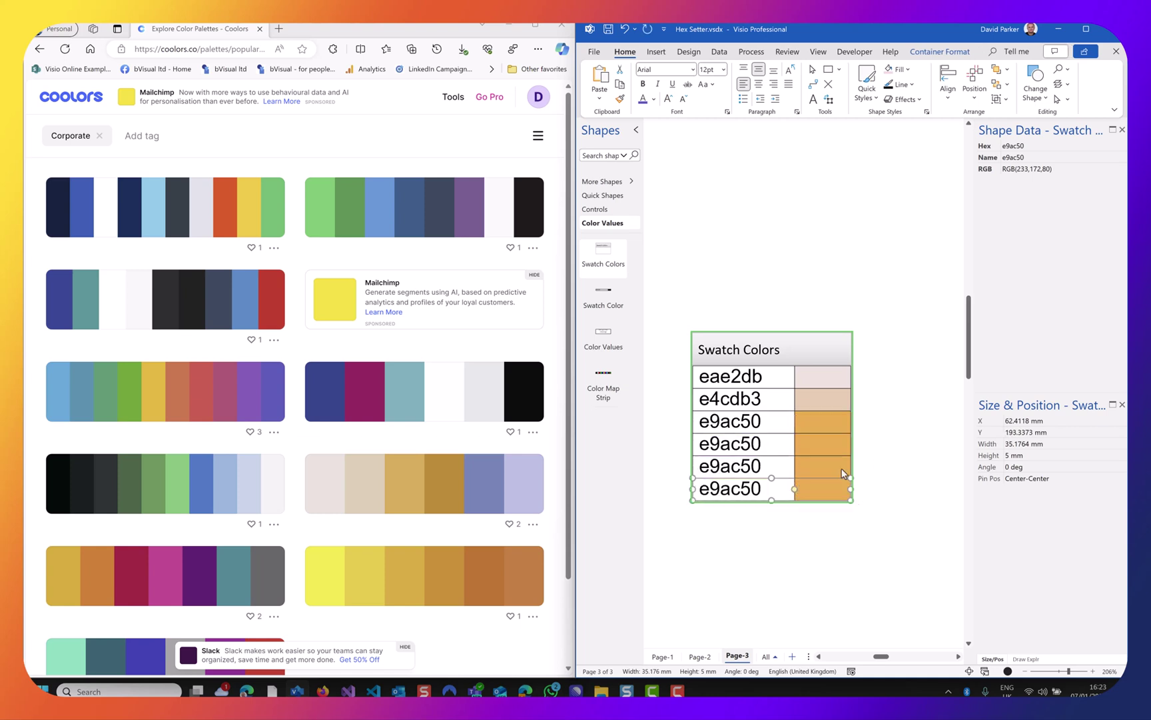
{"action": "left_click", "coordinate": [765, 542]}
Set the fourth and fifth rows to the palette colours d08a24 and 6c84b9.
{"action": "left_click", "coordinate": [424, 496]}
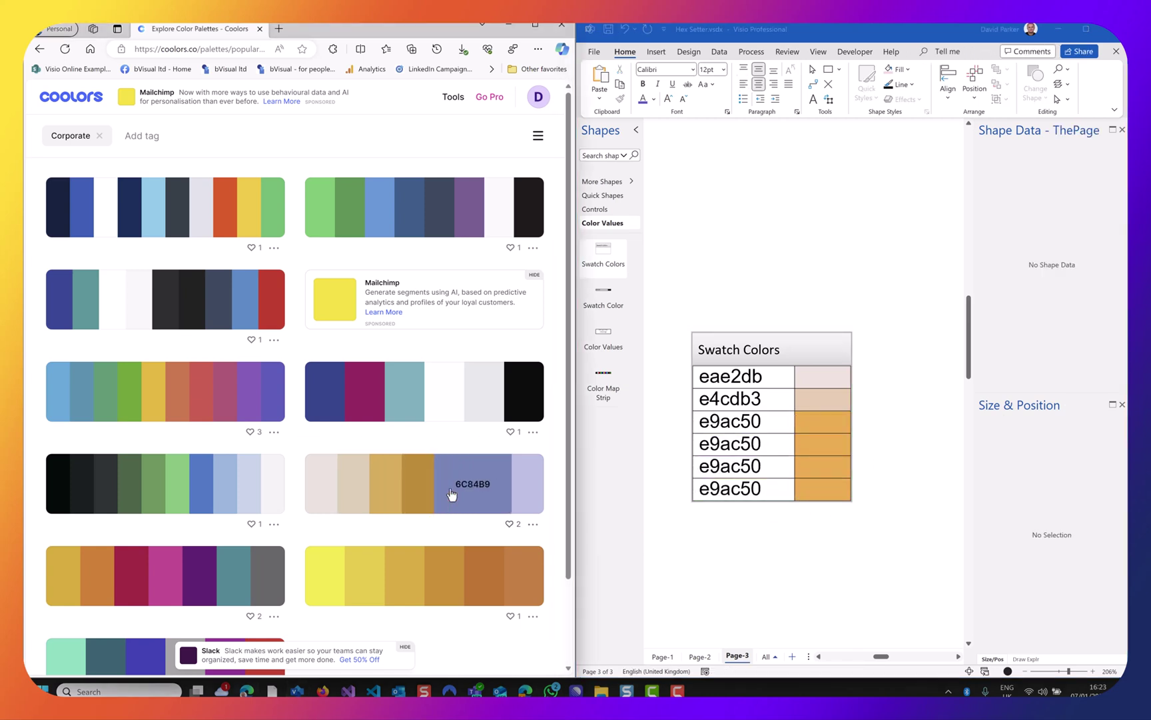
{"action": "left_click", "coordinate": [427, 496]}
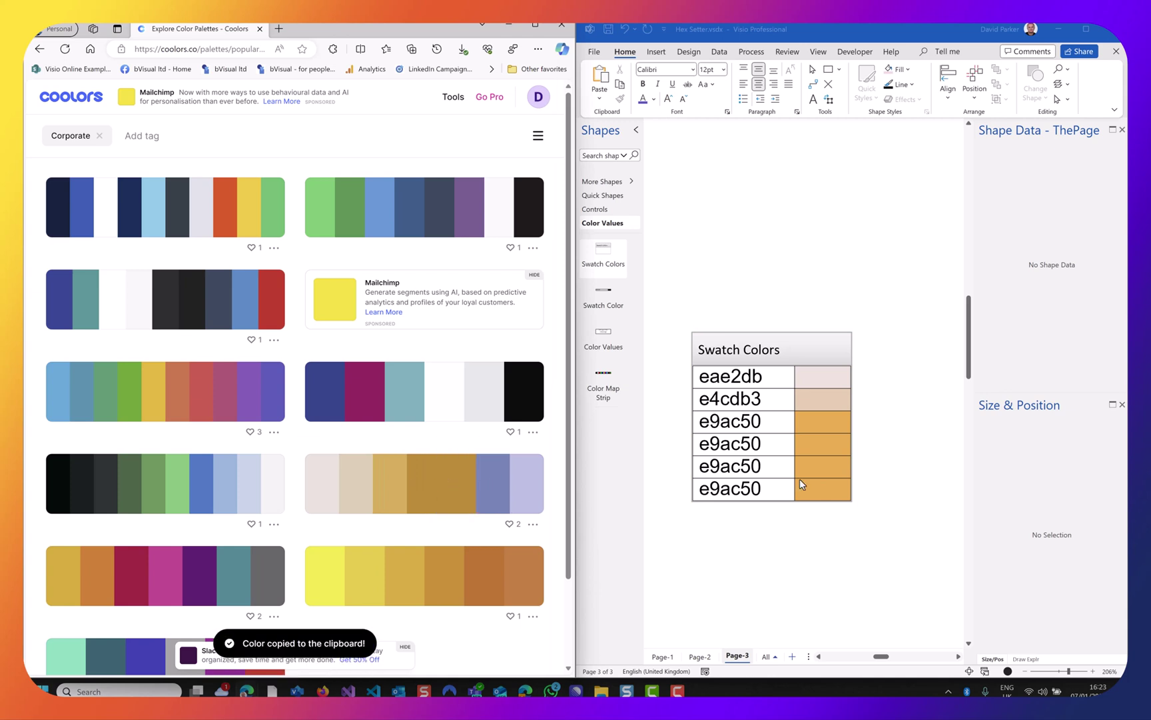
{"action": "left_click", "coordinate": [739, 447]}
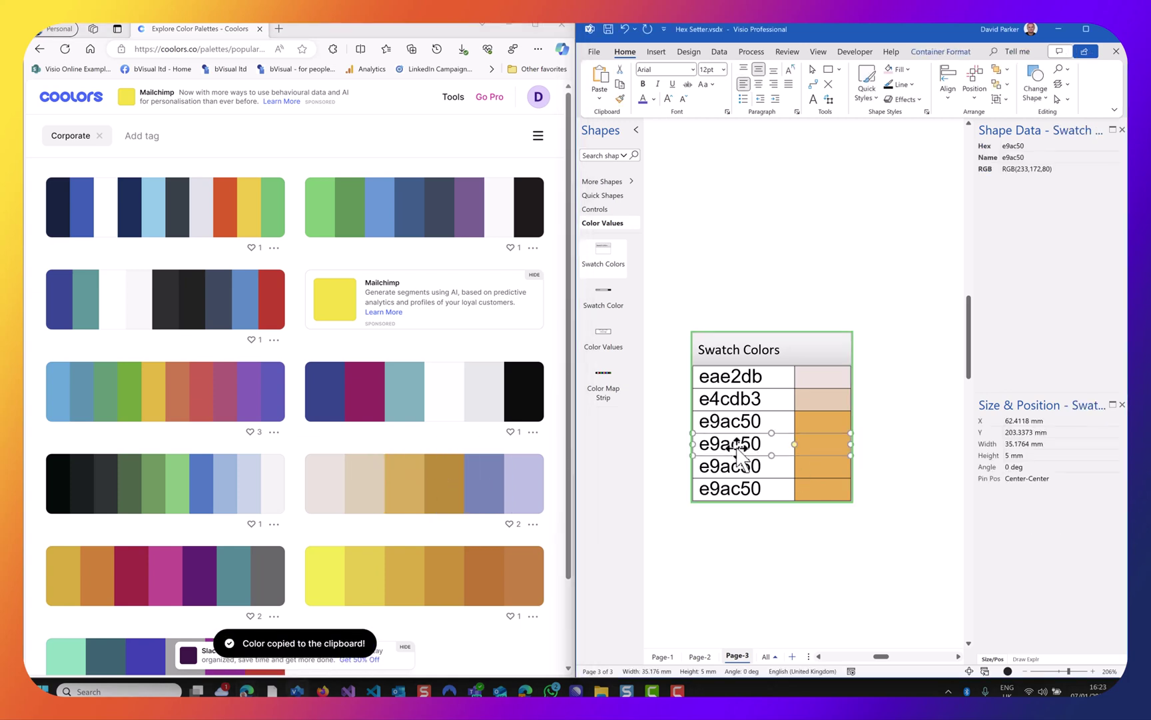
{"action": "left_click", "coordinate": [736, 446]}
{"action": "key", "text": "ctrl+v"}
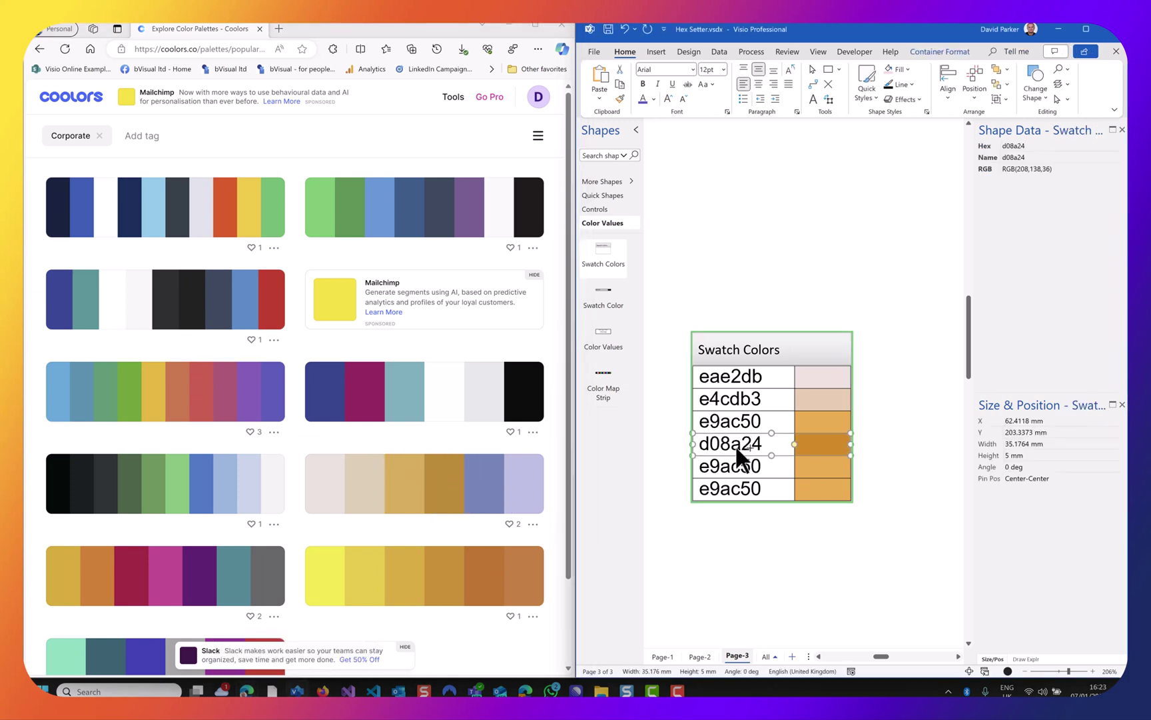
{"action": "left_click", "coordinate": [493, 496]}
{"action": "left_click", "coordinate": [824, 463]}
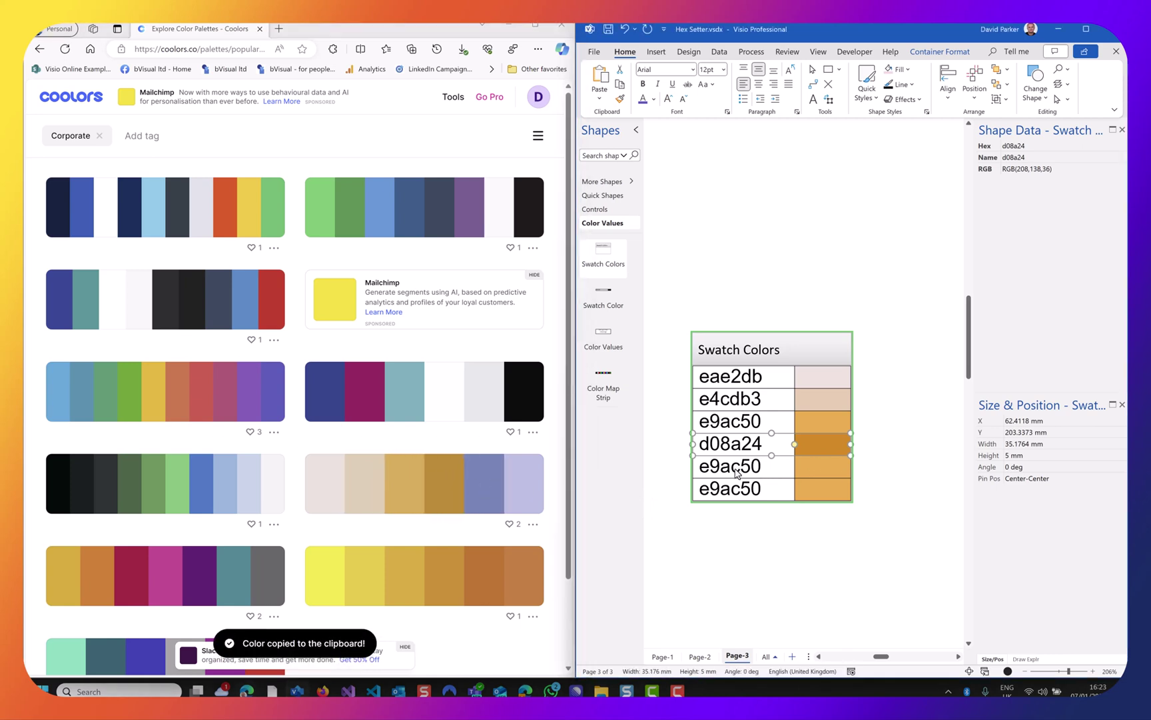
{"action": "left_click", "coordinate": [736, 466]}
{"action": "key", "text": "ctrl+v"}
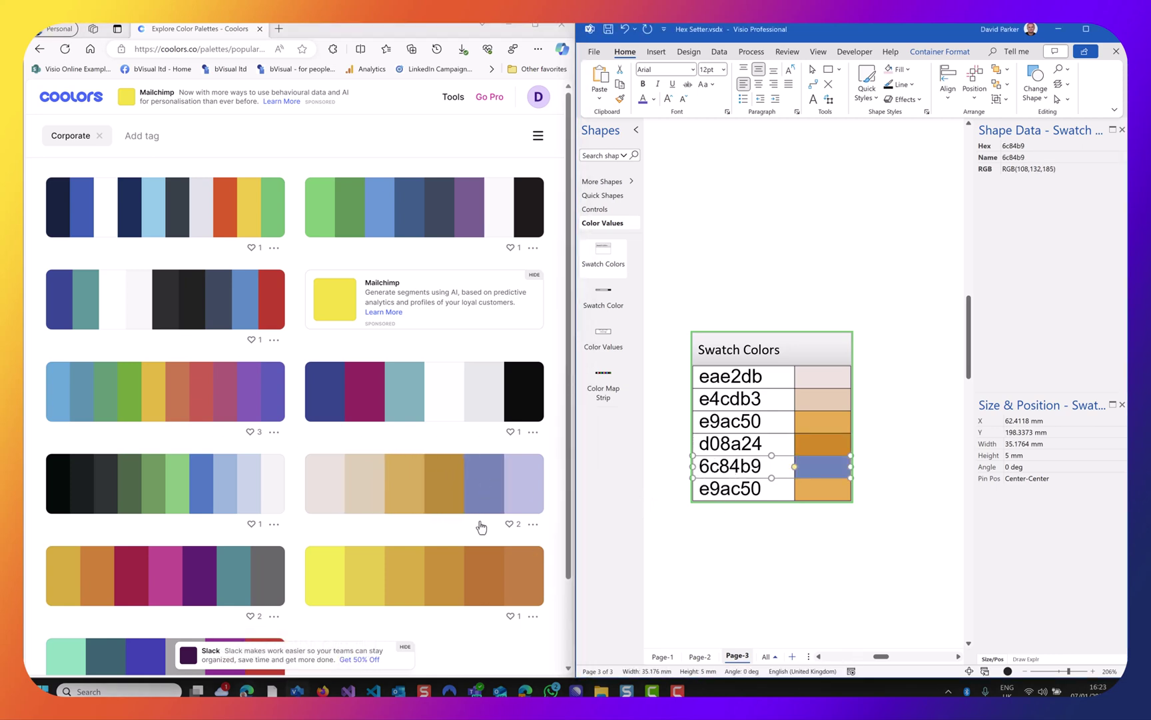
Set the bottom row to the lavender palette colour b8bee1.
{"action": "left_click", "coordinate": [505, 483]}
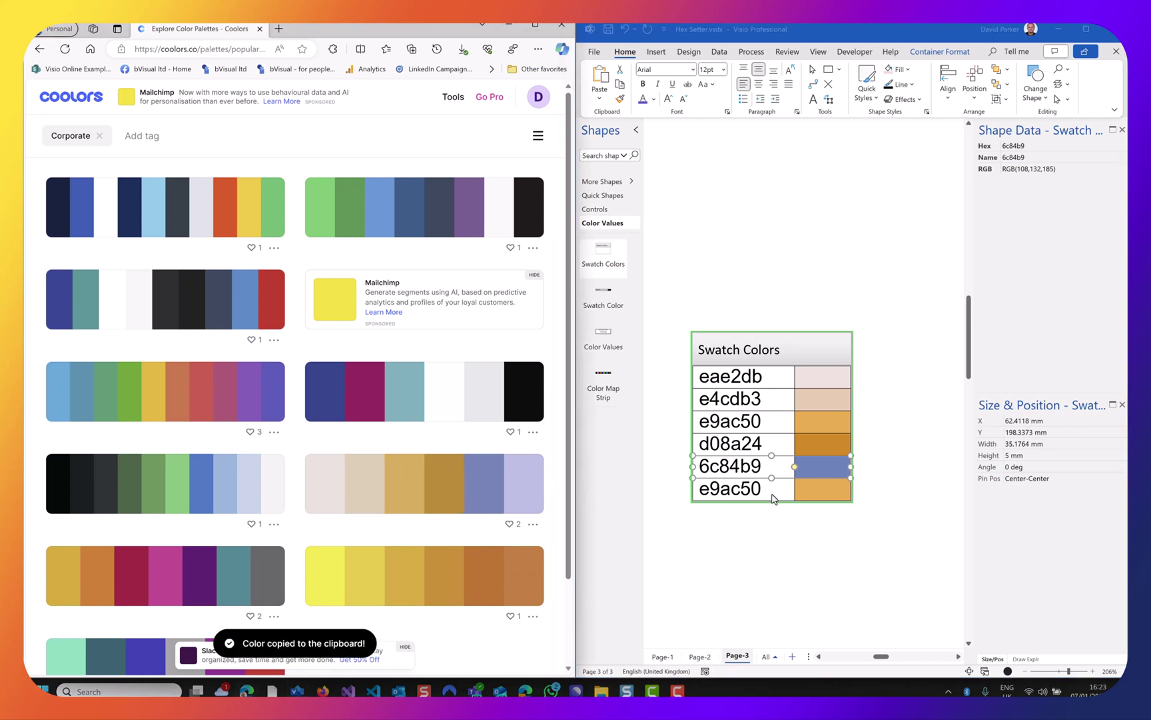
{"action": "left_click", "coordinate": [767, 495]}
{"action": "left_click", "coordinate": [746, 490]}
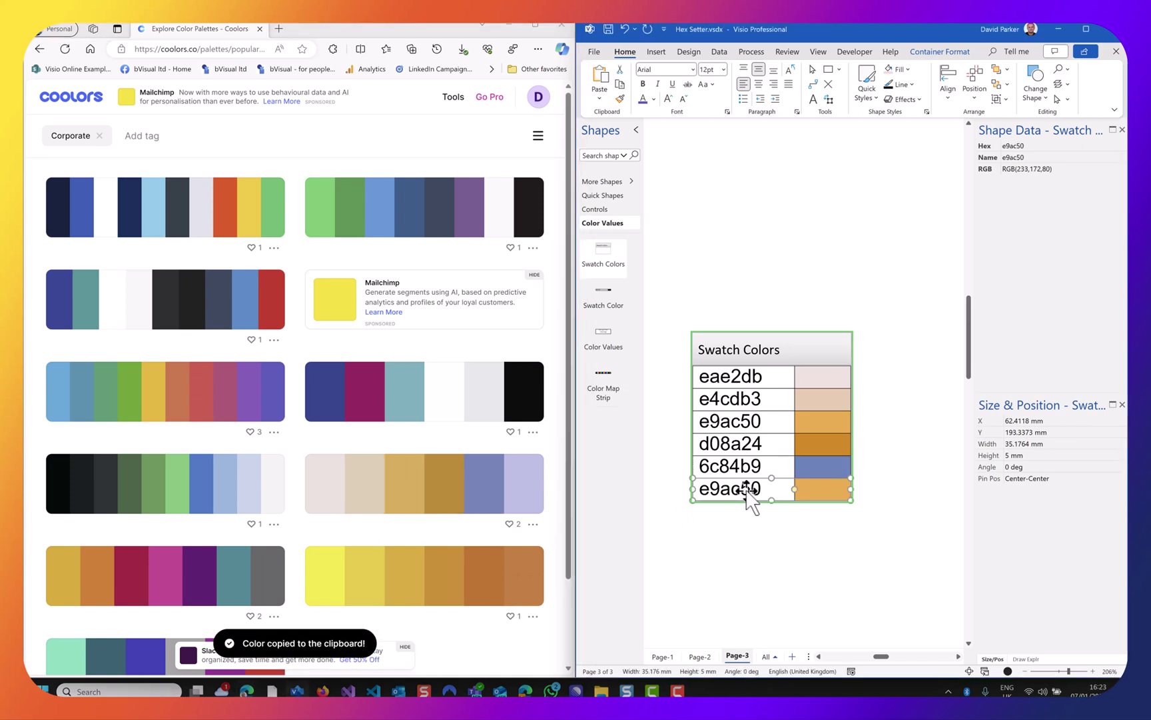
{"action": "key", "text": "ctrl+v"}
{"action": "left_click", "coordinate": [805, 576]}
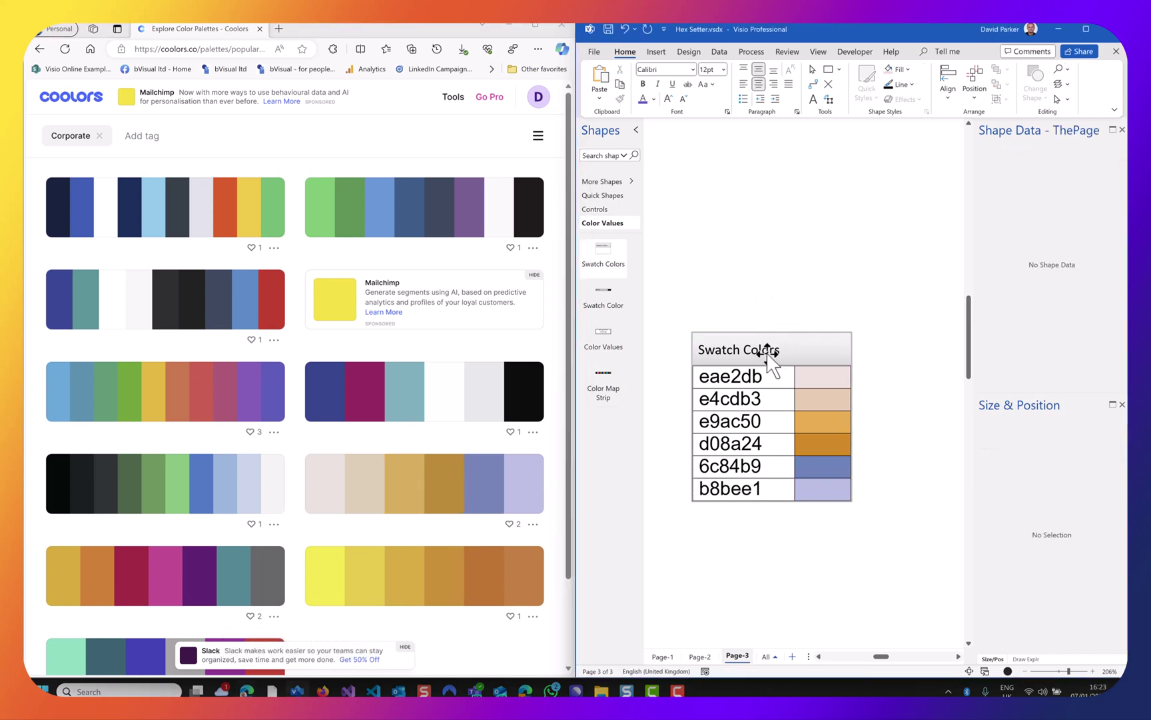
Move the Swatch Colors table up and draw a rectangle labelled Text below it.
{"action": "left_click_drag", "start_coordinate": [771, 363], "coordinate": [782, 233]}
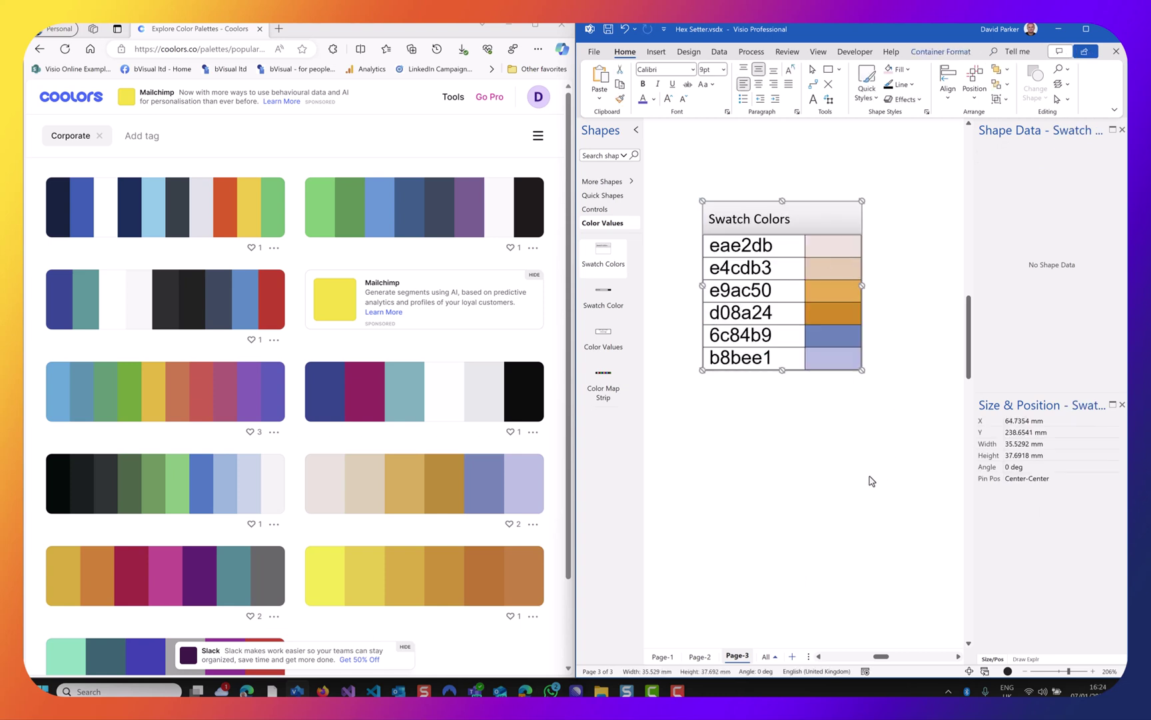
{"action": "left_click_drag", "start_coordinate": [802, 221], "coordinate": [836, 209]}
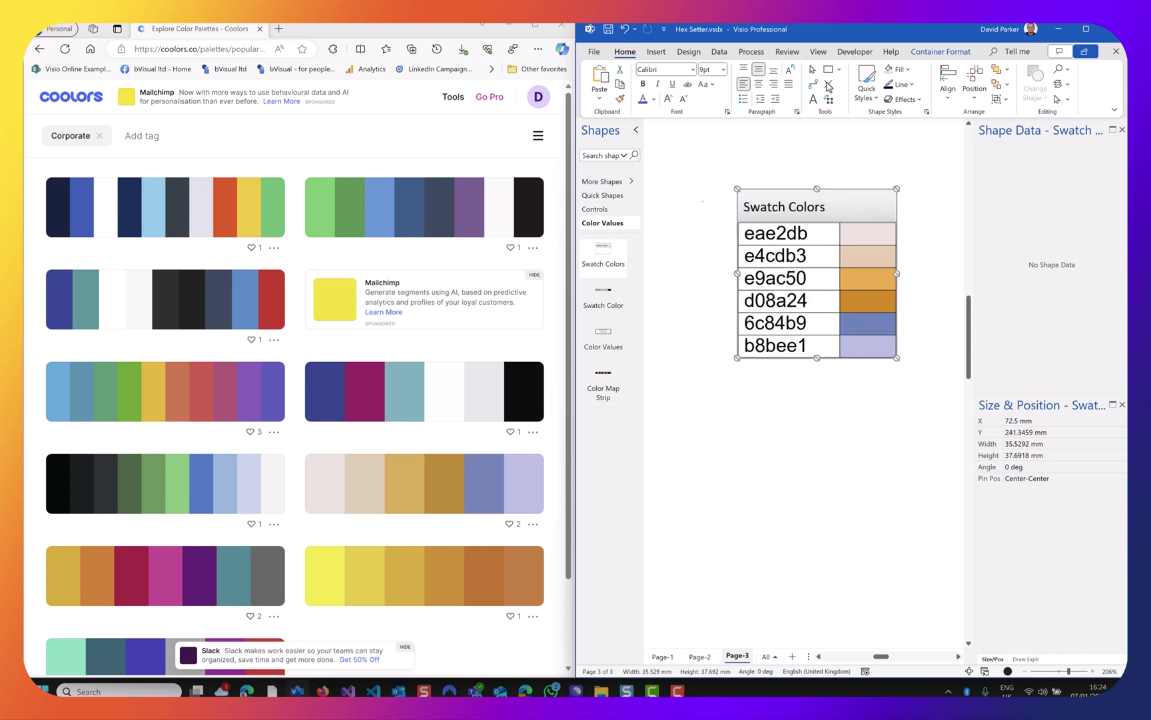
{"action": "left_click", "coordinate": [828, 70]}
{"action": "left_click_drag", "start_coordinate": [705, 436], "coordinate": [895, 548]}
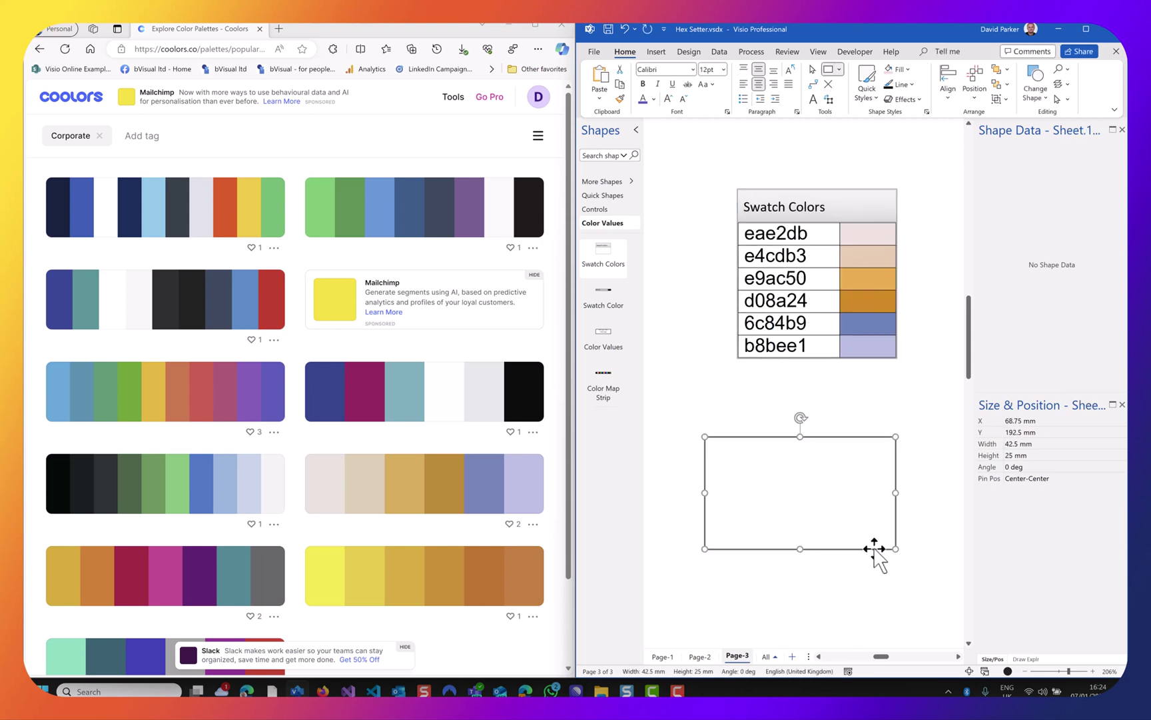
{"action": "type", "text": "Text"}
{"action": "left_click", "coordinate": [955, 575]}
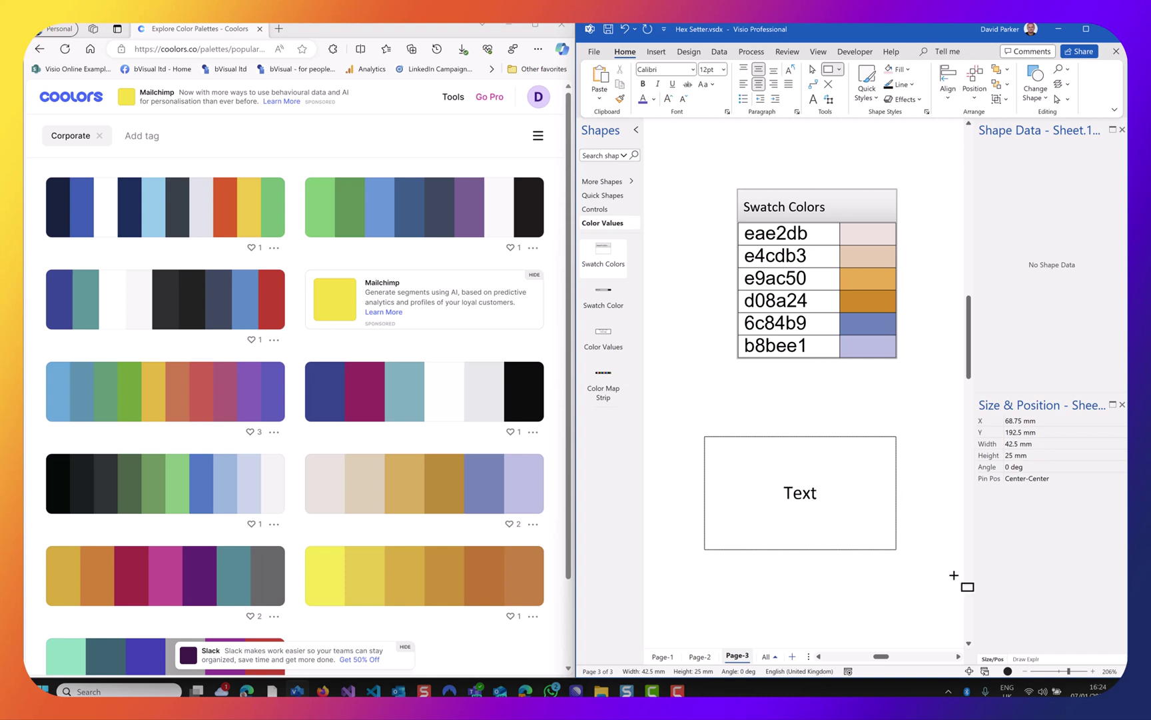
Toggle bold on the Text rectangle and maximise the Visio window.
{"action": "left_click", "coordinate": [789, 494]}
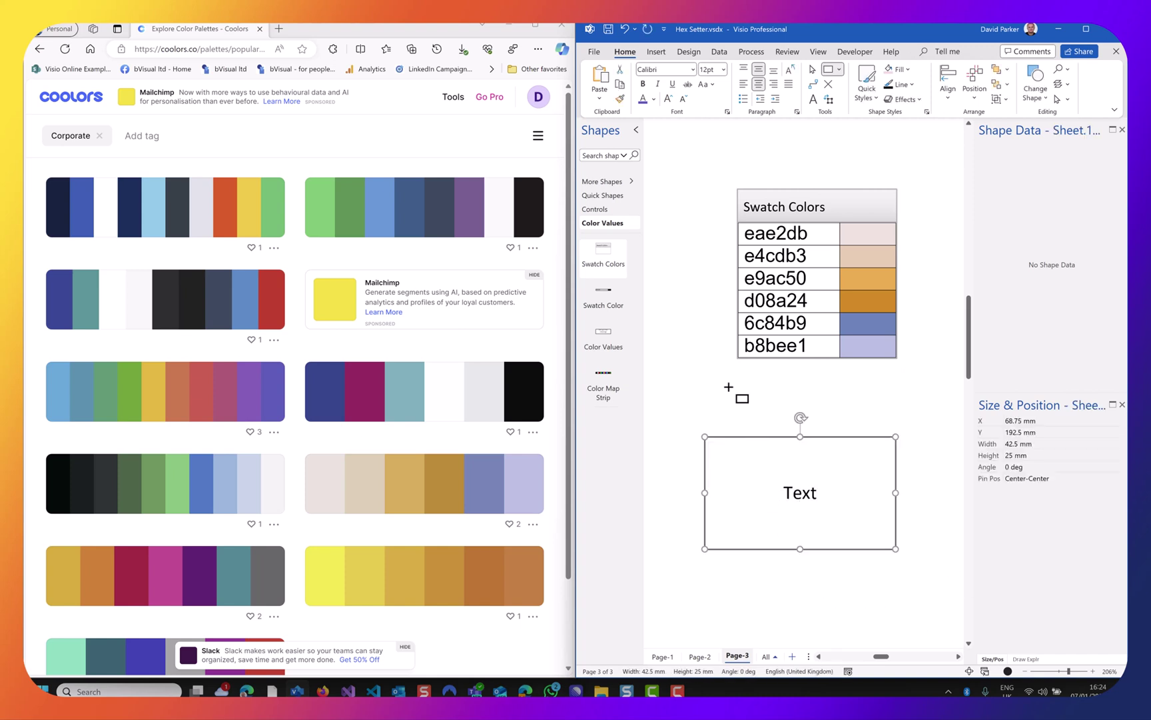
{"action": "left_click", "coordinate": [643, 83]}
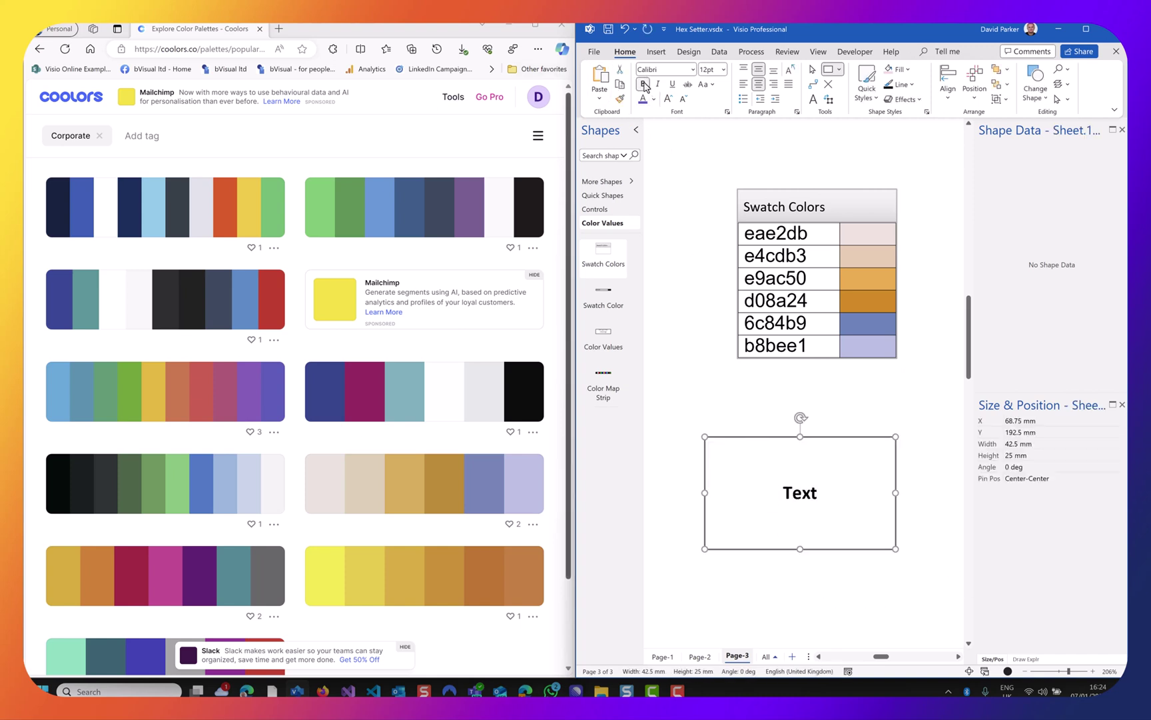
{"action": "left_click", "coordinate": [643, 83]}
{"action": "left_click", "coordinate": [643, 84]}
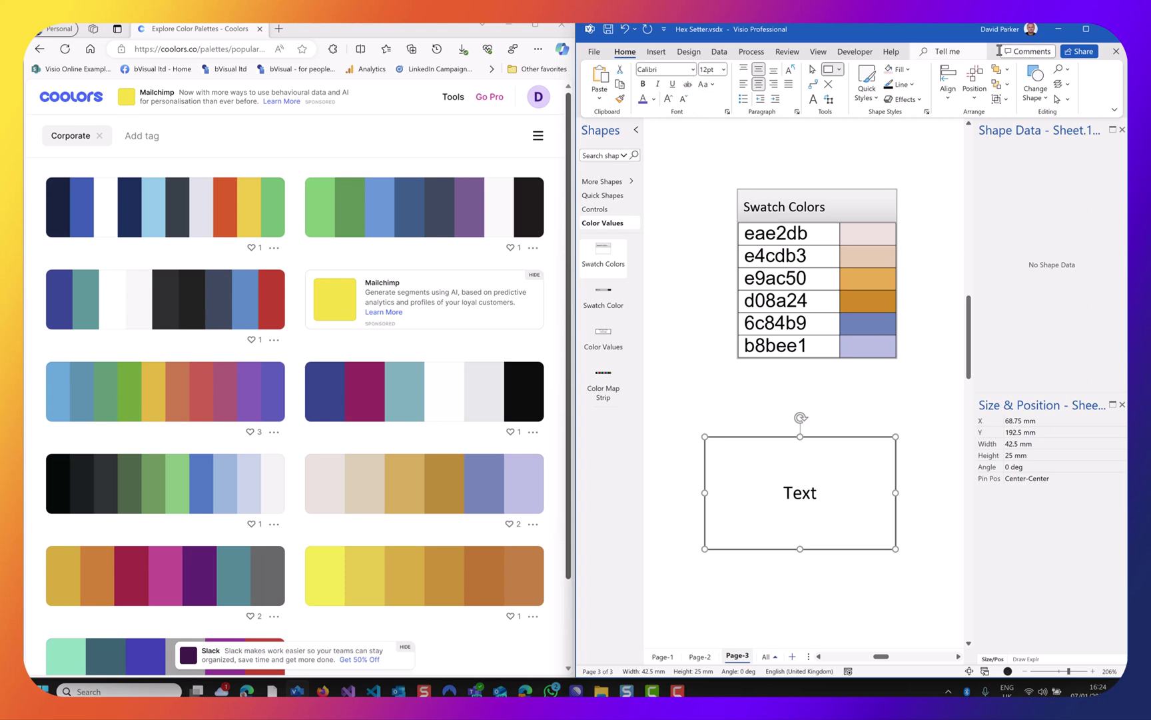
{"action": "left_click", "coordinate": [1087, 30]}
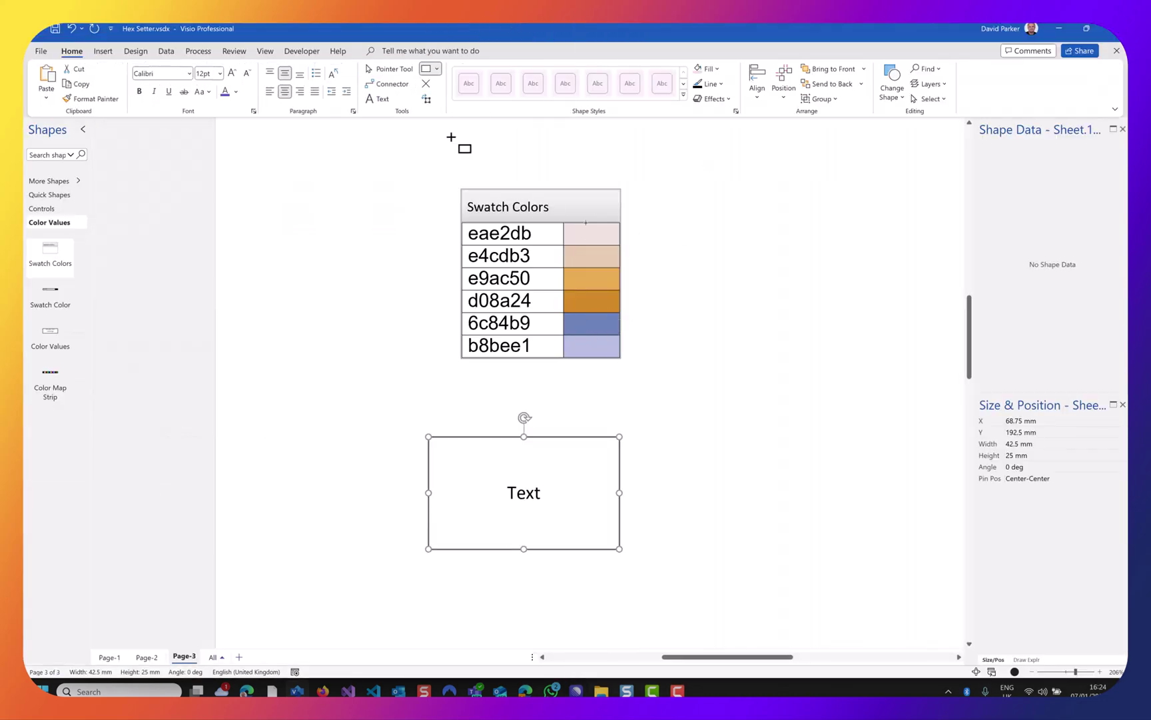
Increase the rectangle's Text font size to 48pt.
{"action": "left_click", "coordinate": [234, 74]}
{"action": "left_click", "coordinate": [233, 75]}
{"action": "left_click", "coordinate": [233, 75]}
{"action": "left_click", "coordinate": [234, 75]}
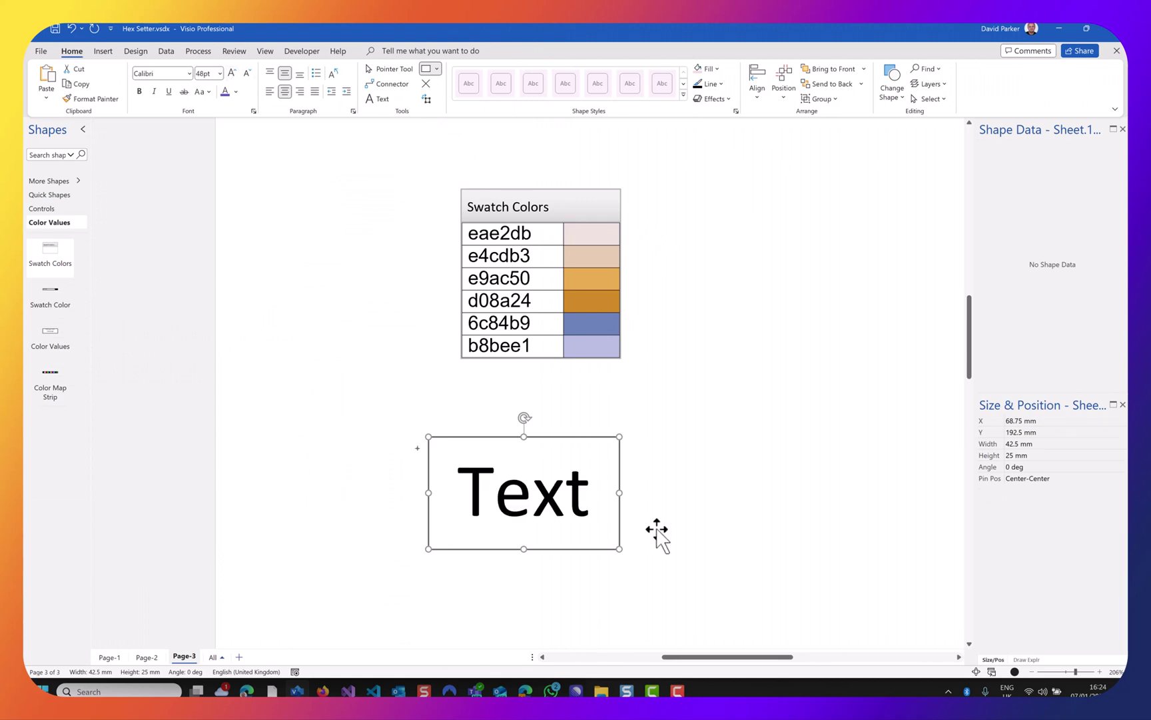
Move the Swatch Colors table to the upper right, about X 124.7 mm, and select the e4cdb3 hex.
{"action": "left_click_drag", "start_coordinate": [622, 458], "coordinate": [408, 115]}
{"action": "left_click_drag", "start_coordinate": [546, 205], "coordinate": [781, 189]}
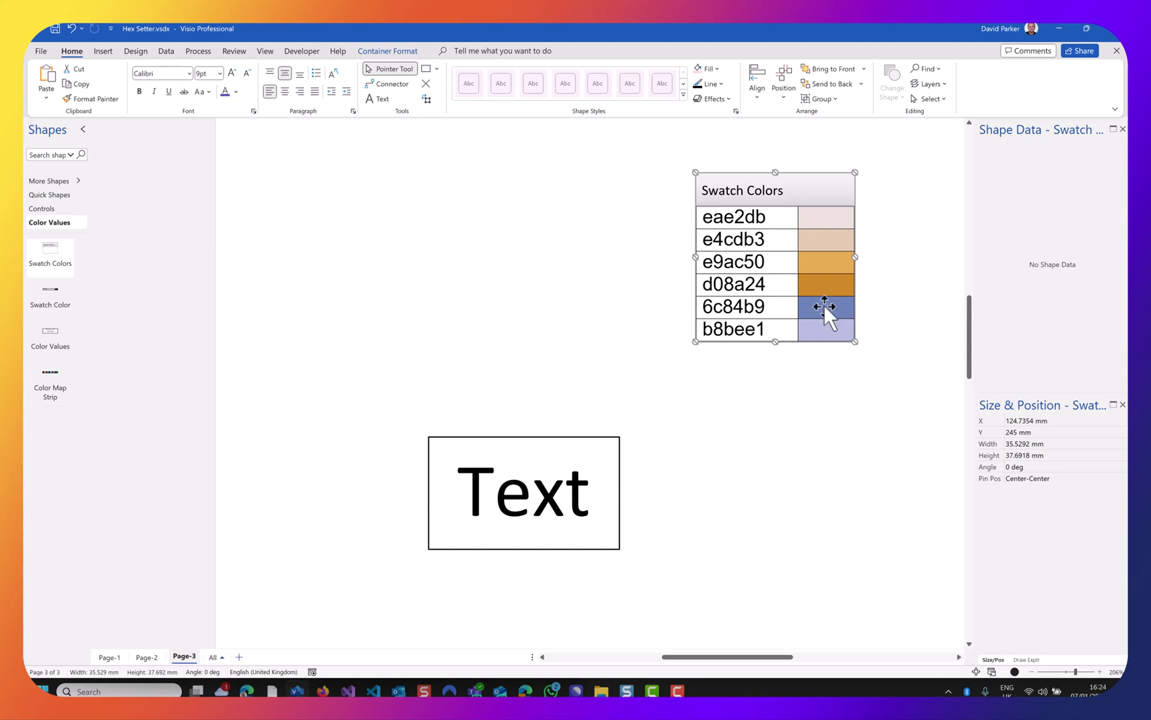
{"action": "left_click", "coordinate": [816, 238]}
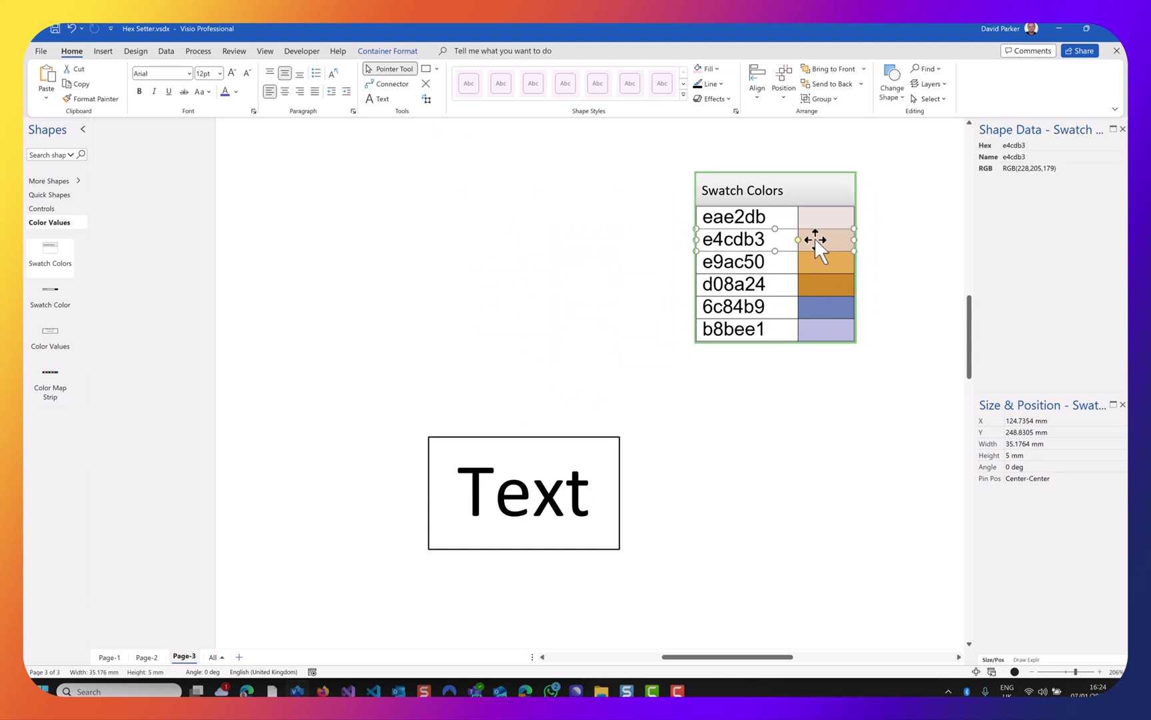
{"action": "left_click", "coordinate": [1044, 146]}
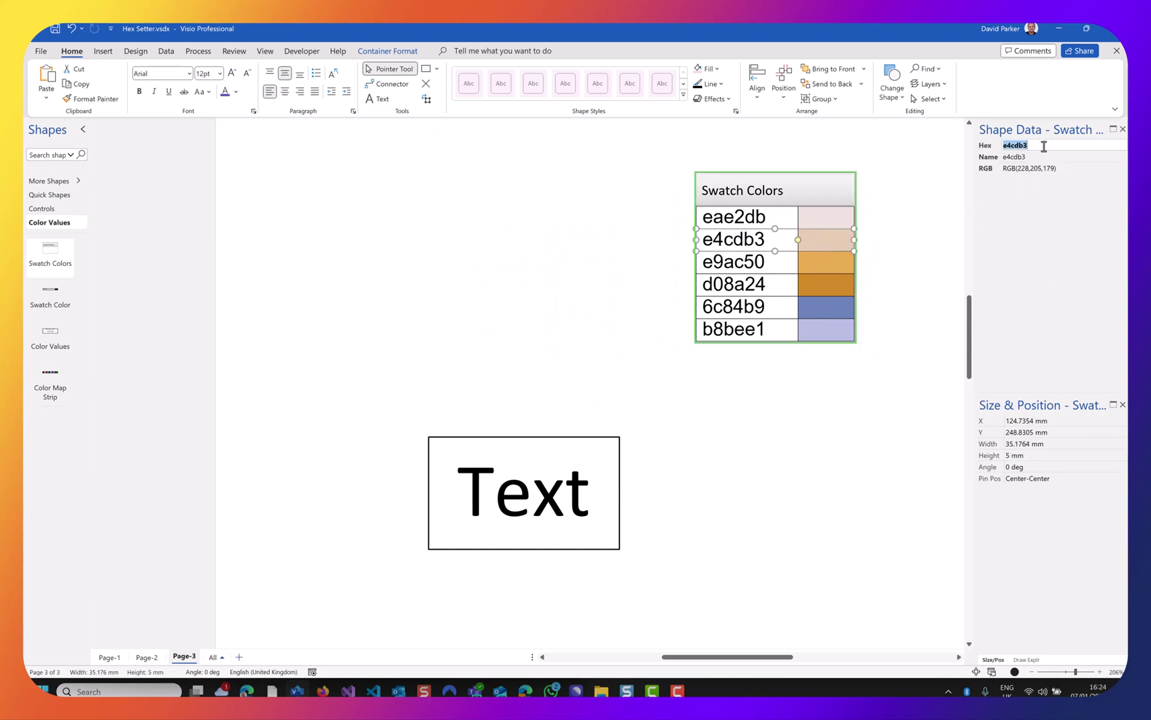
{"action": "left_click", "coordinate": [536, 508]}
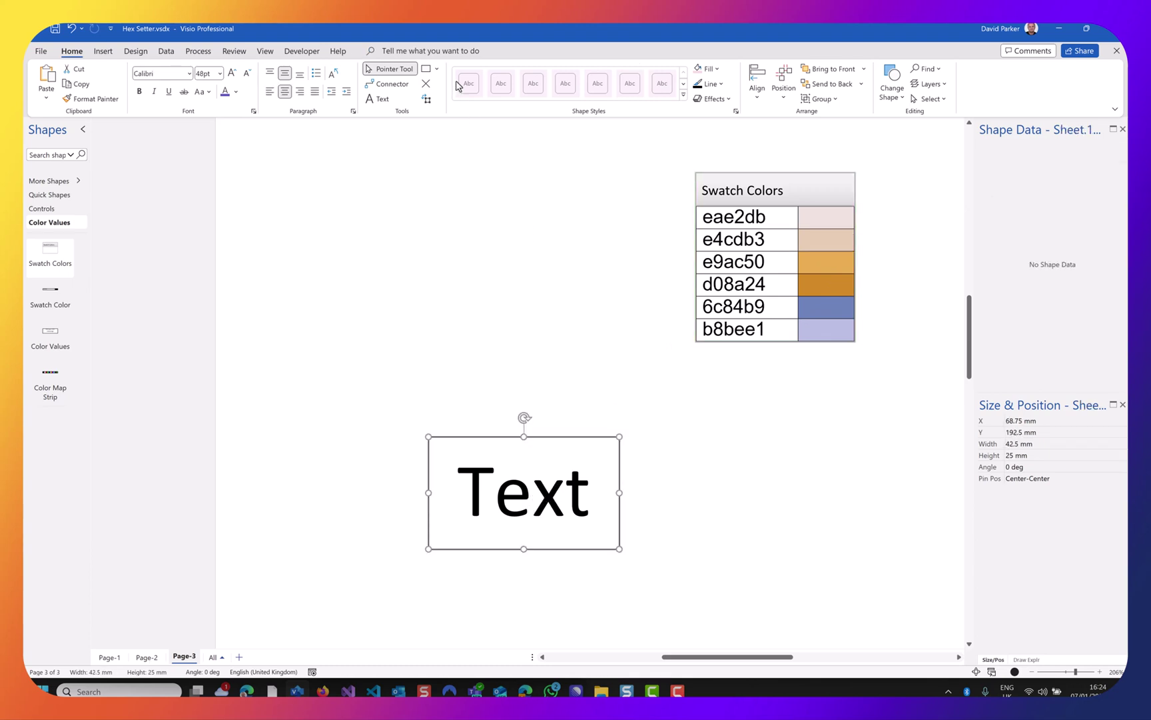
Give the Text rectangle a custom e4cdb3 fill colour.
{"action": "left_click", "coordinate": [719, 69]}
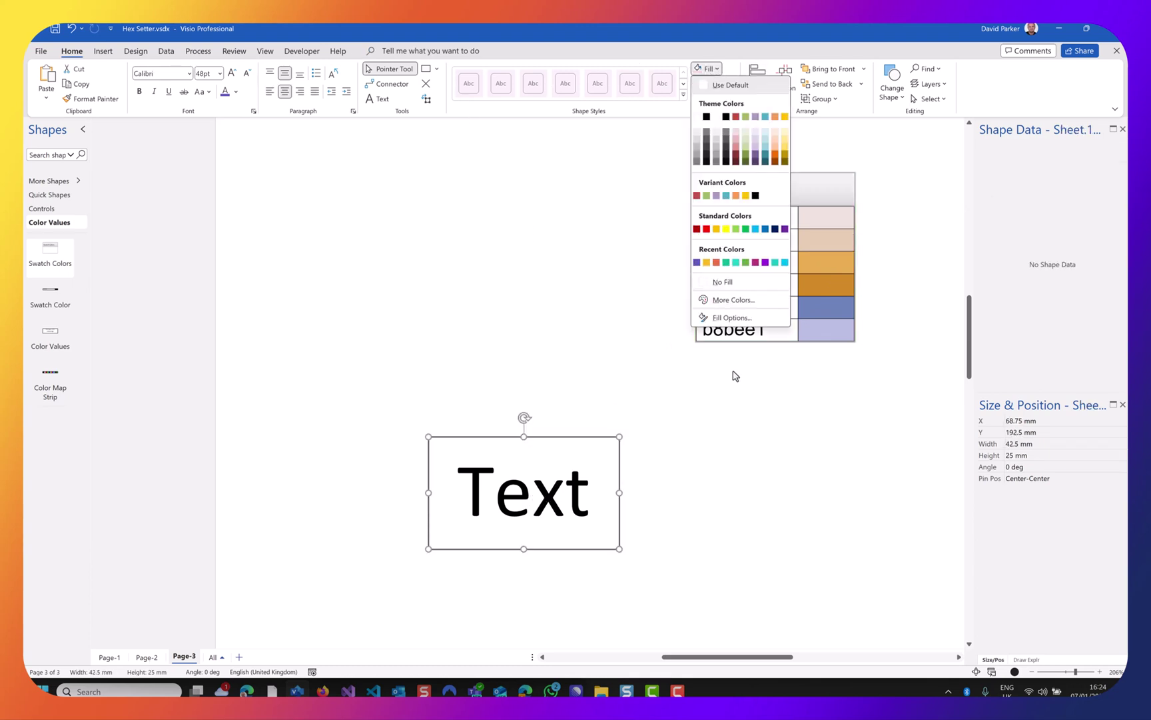
{"action": "left_click", "coordinate": [723, 318]}
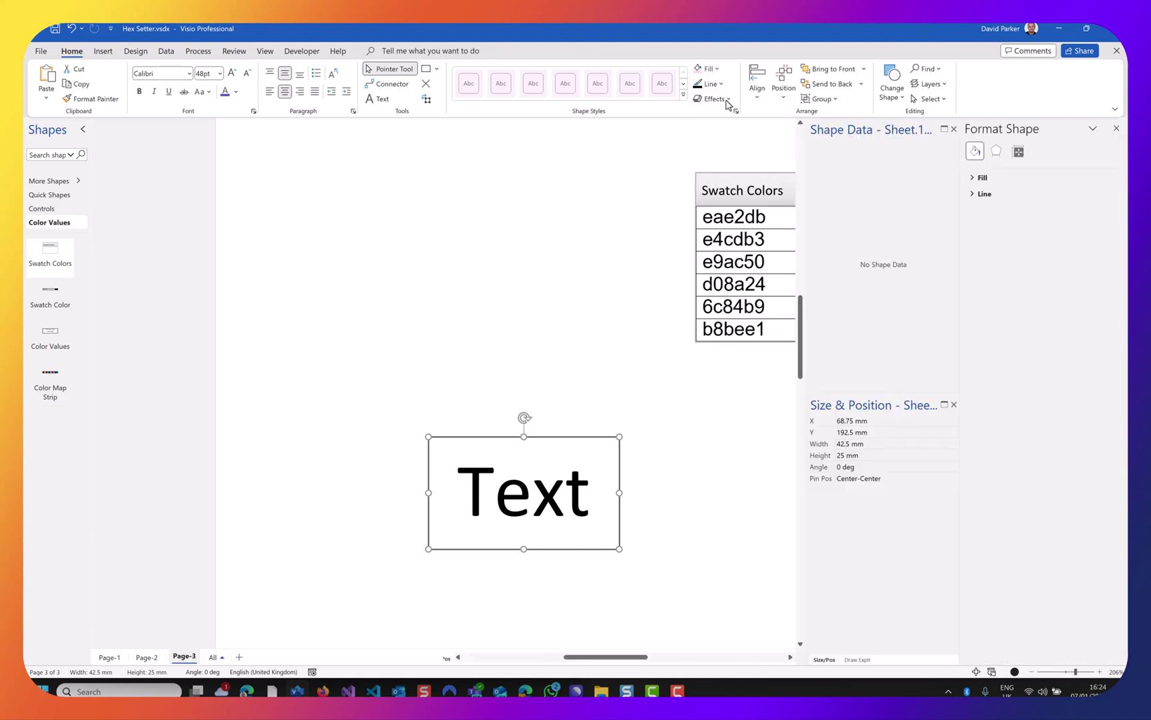
{"action": "left_click", "coordinate": [719, 68]}
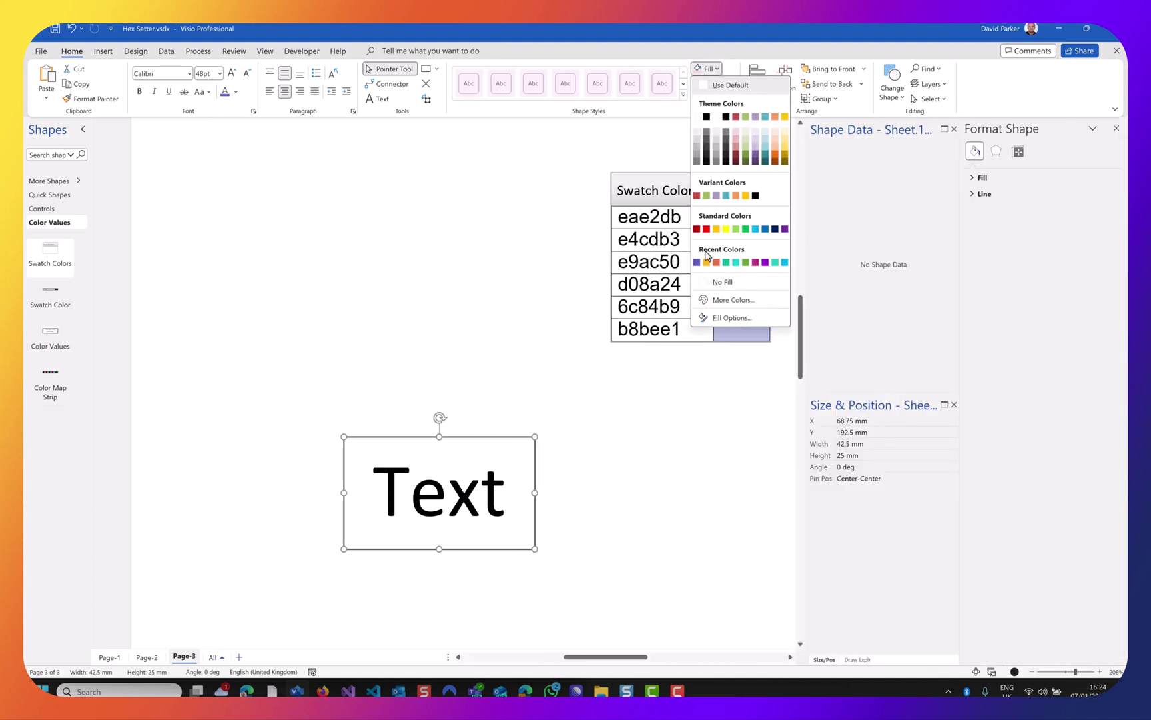
{"action": "left_click", "coordinate": [717, 301]}
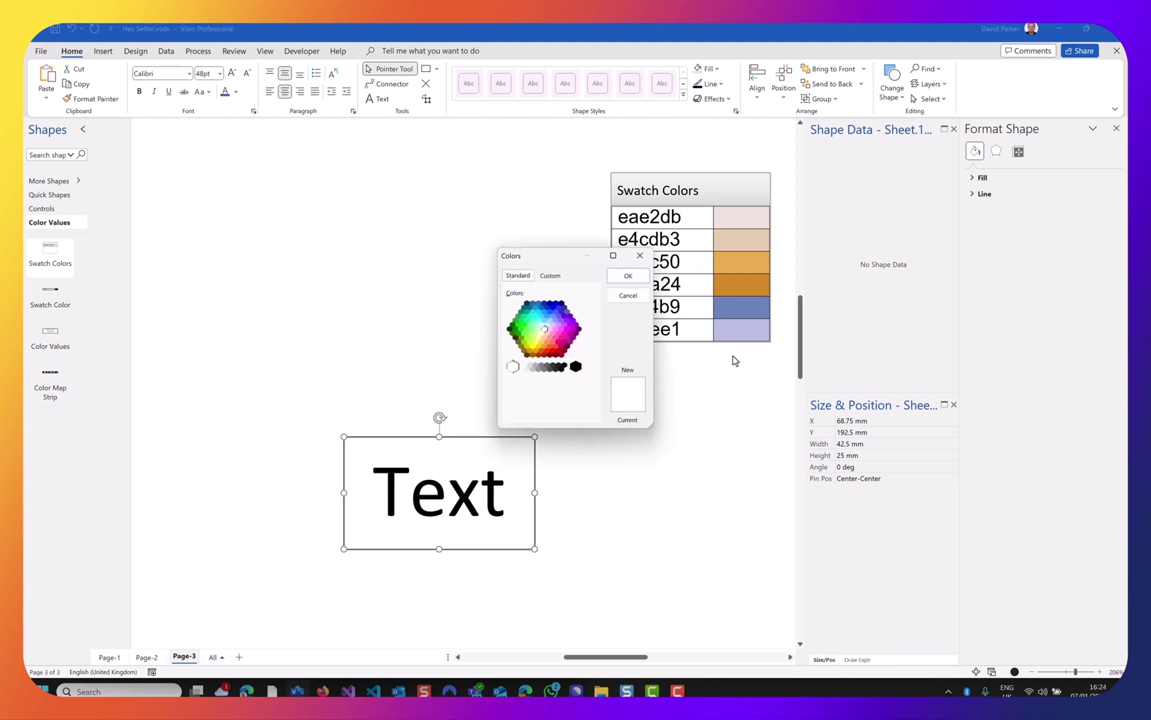
{"action": "left_click", "coordinate": [559, 278]}
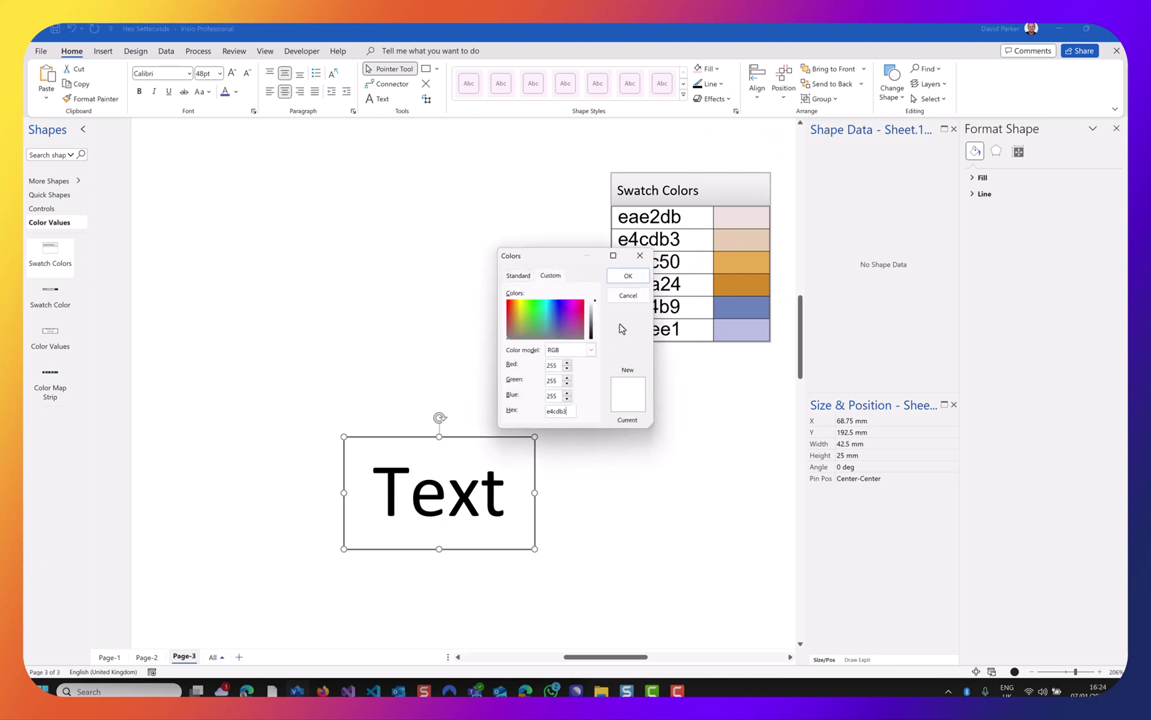
{"action": "left_click", "coordinate": [627, 276]}
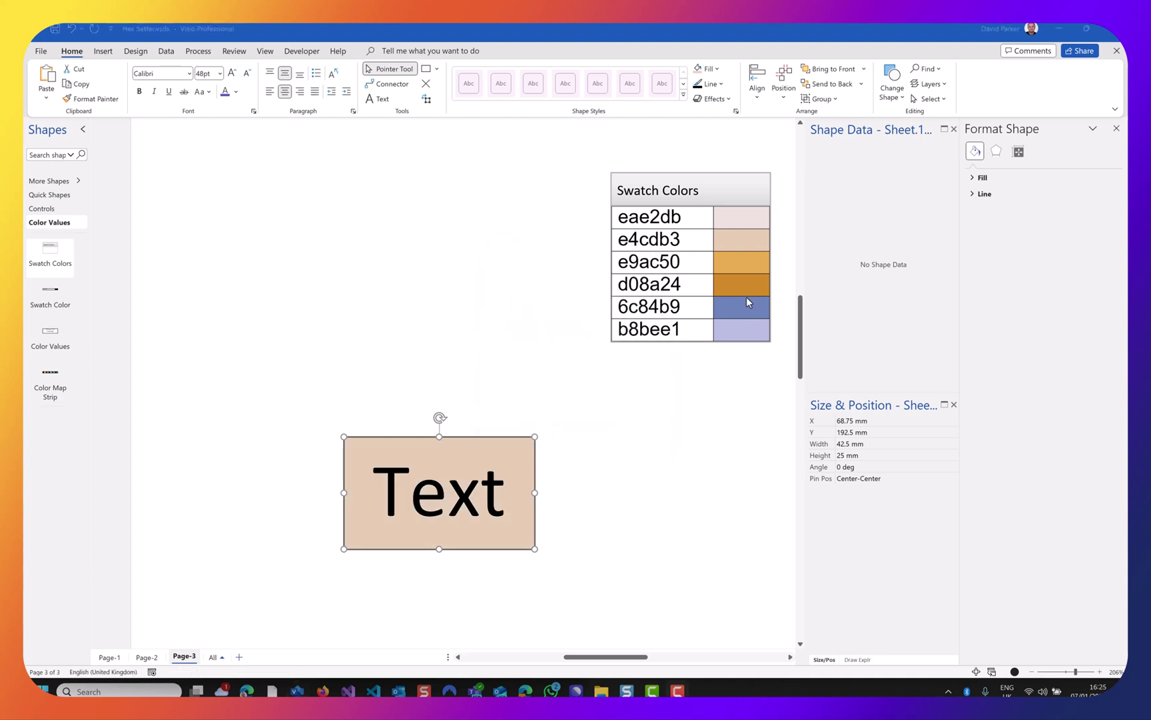
{"action": "left_click", "coordinate": [730, 306]}
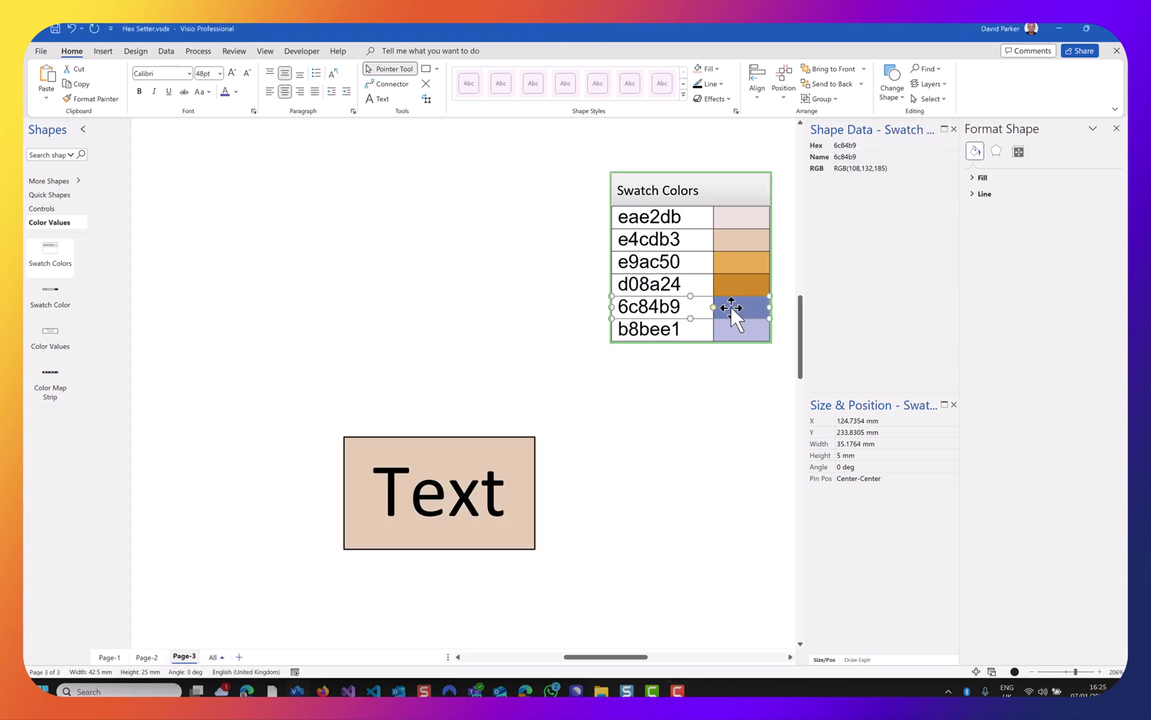
Copy the 6c84b9 hex and set the font colour to custom hex 6c84b9.
{"action": "left_click", "coordinate": [864, 146]}
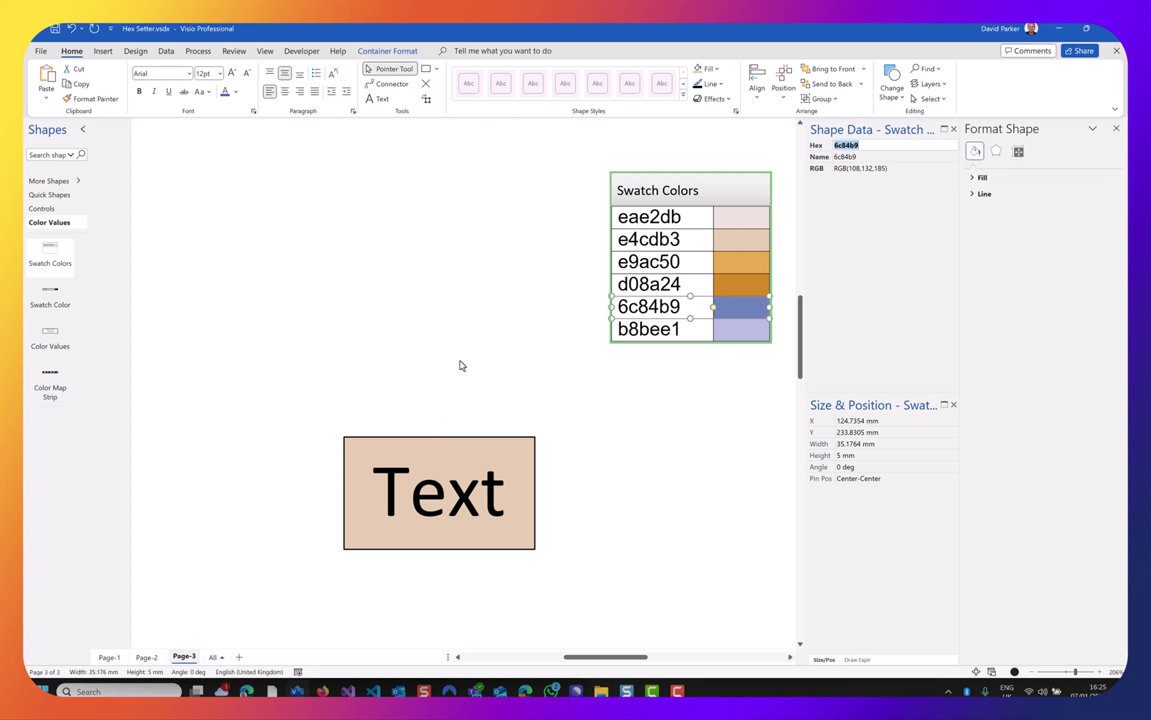
{"action": "left_click", "coordinate": [236, 94]}
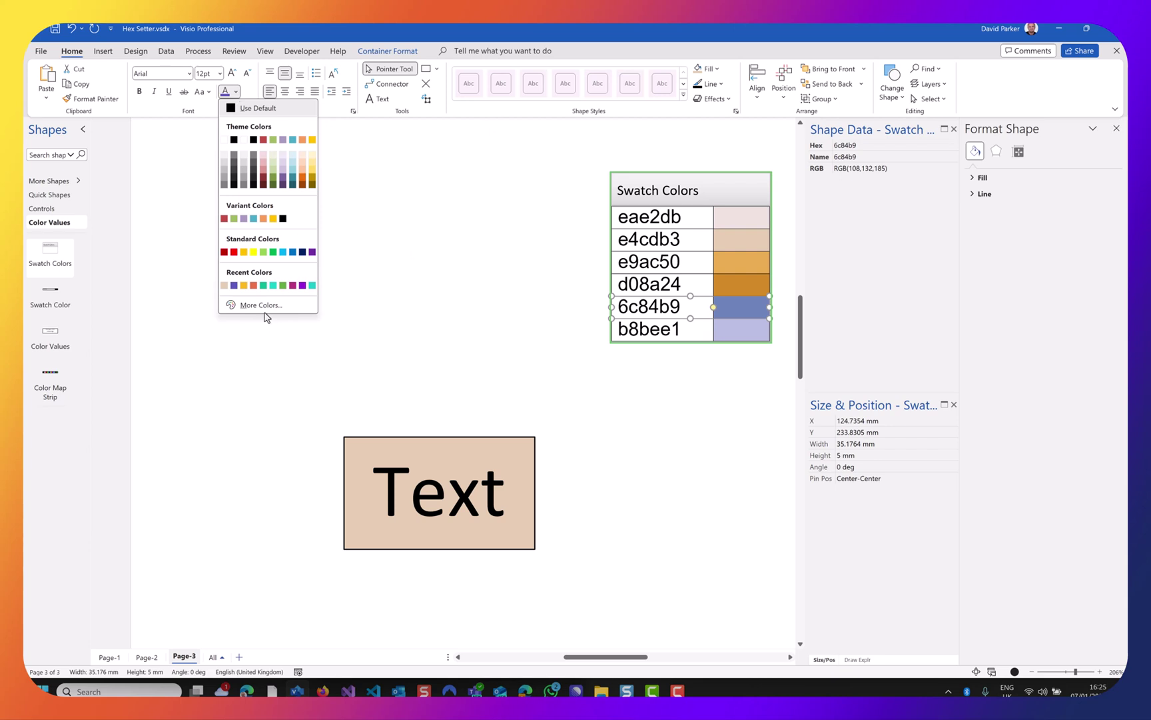
{"action": "left_click", "coordinate": [255, 305]}
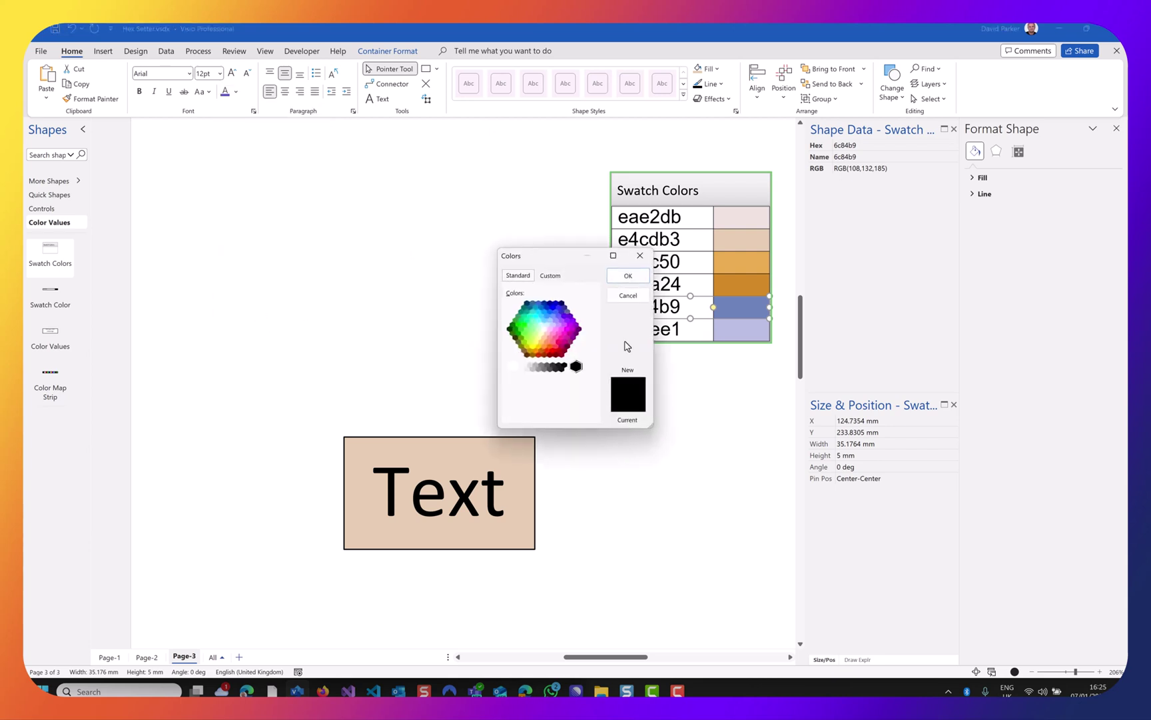
{"action": "left_click", "coordinate": [551, 276]}
{"action": "left_click_drag", "start_coordinate": [575, 412], "coordinate": [533, 410]}
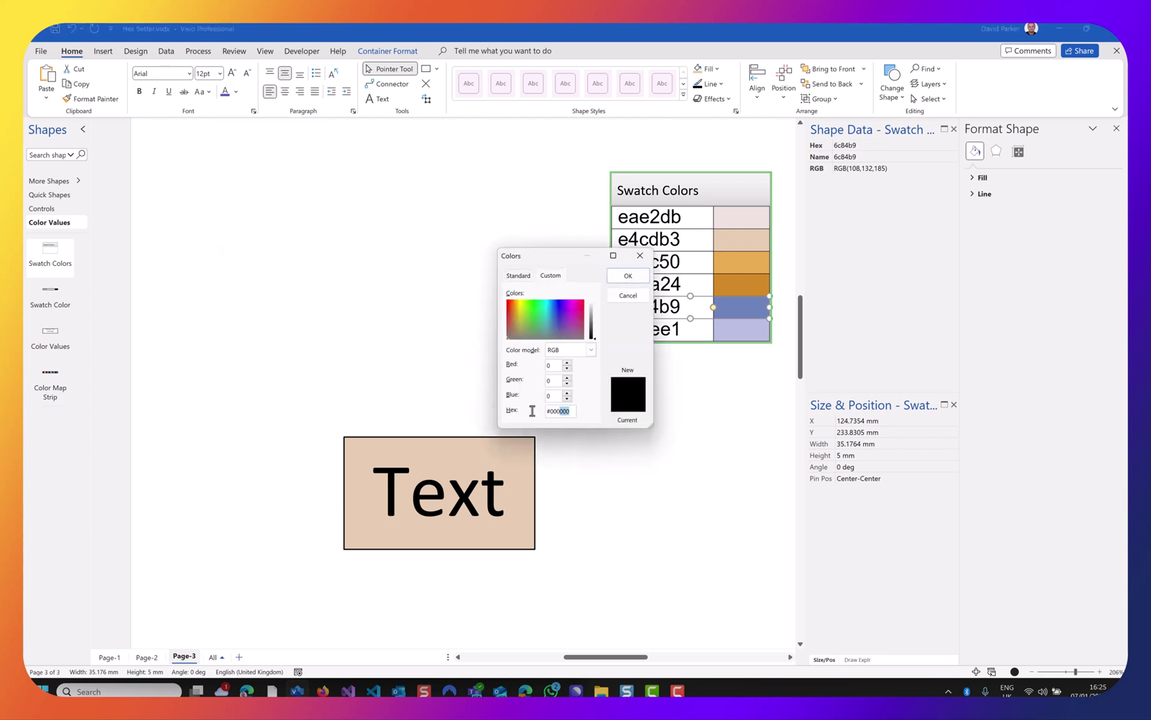
{"action": "type", "text": "6c84b9"}
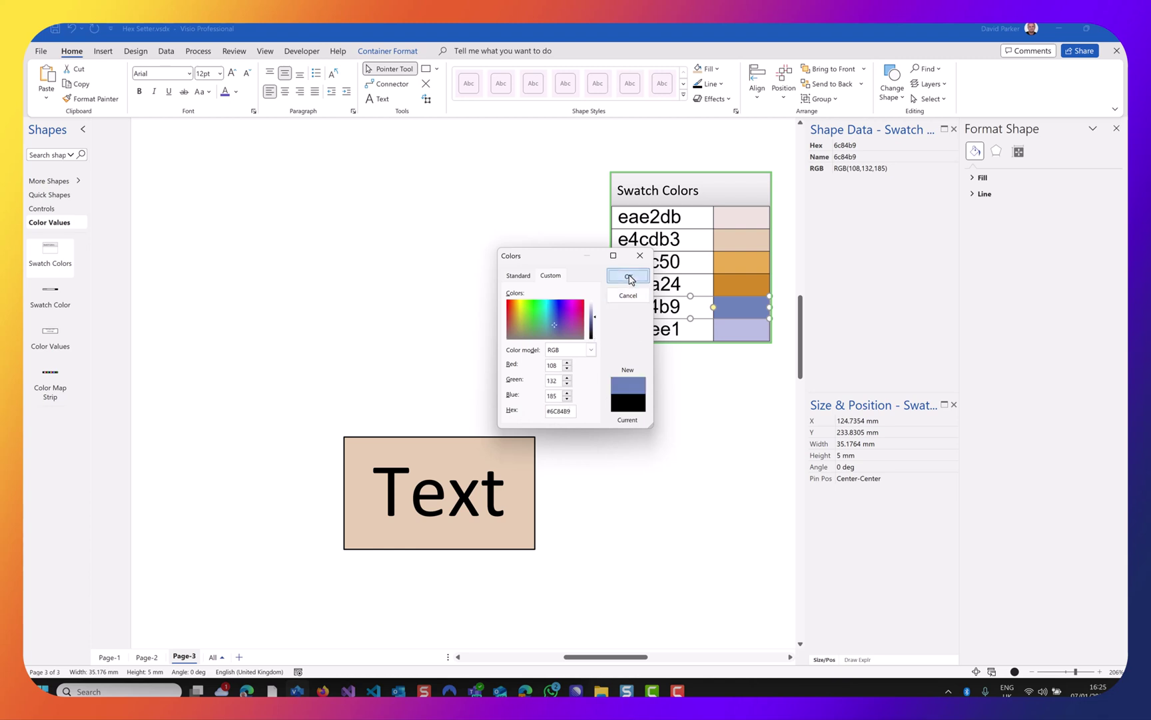
{"action": "left_click", "coordinate": [627, 275]}
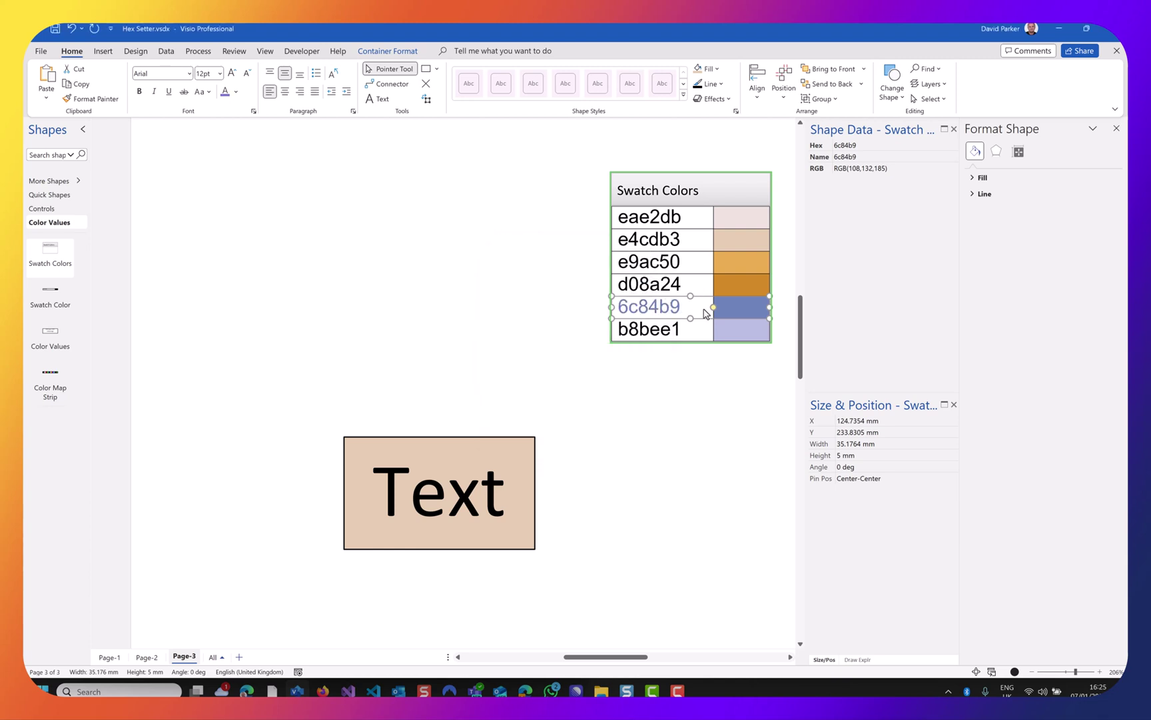
Reapply the blue 6c84b9 custom font colour to the Text rectangle.
{"action": "left_click", "coordinate": [462, 483]}
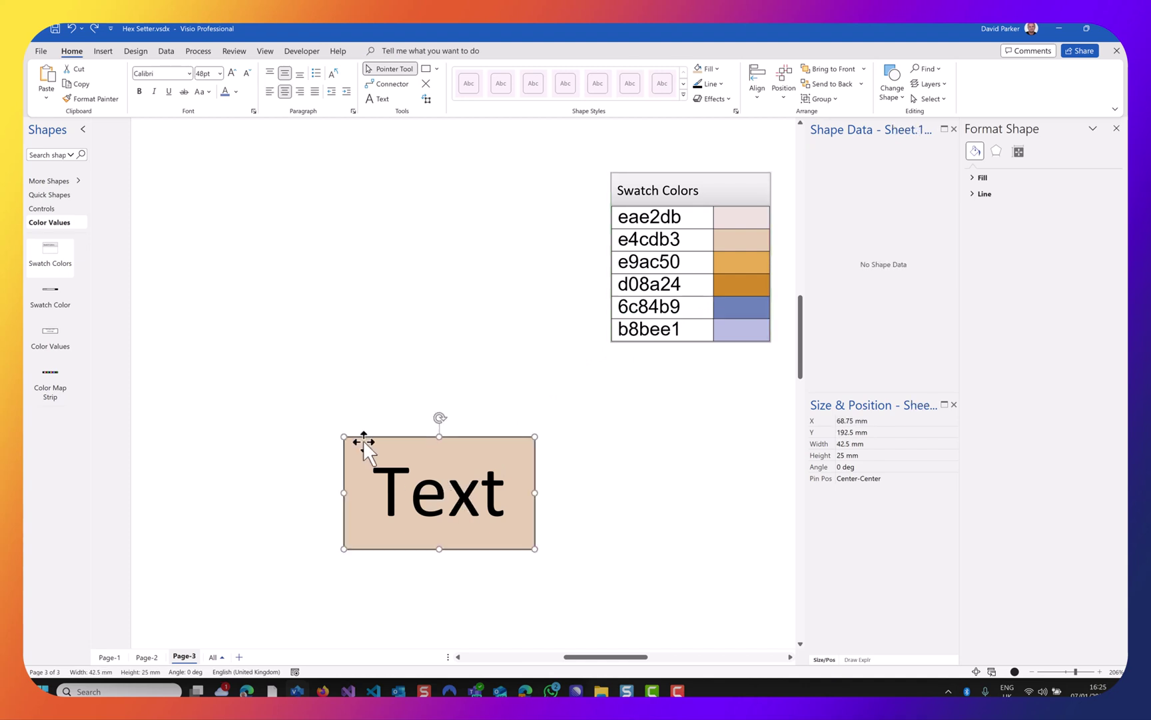
{"action": "left_click", "coordinate": [237, 93]}
{"action": "left_click", "coordinate": [275, 306]}
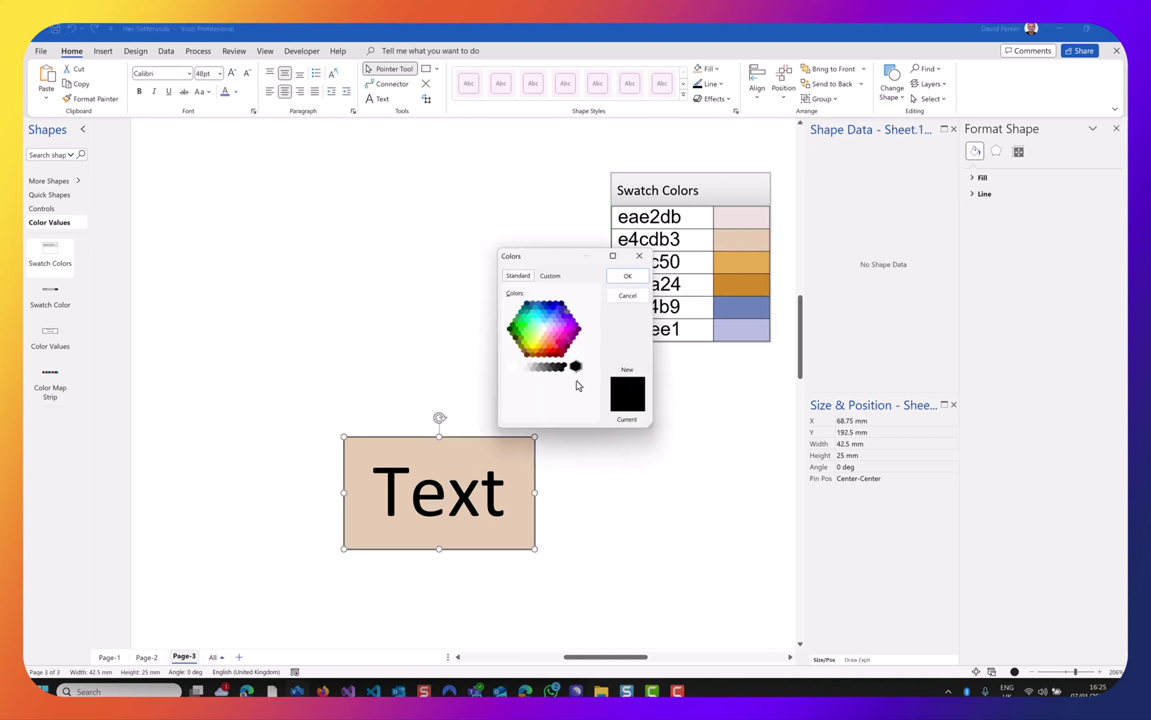
{"action": "left_click", "coordinate": [552, 276]}
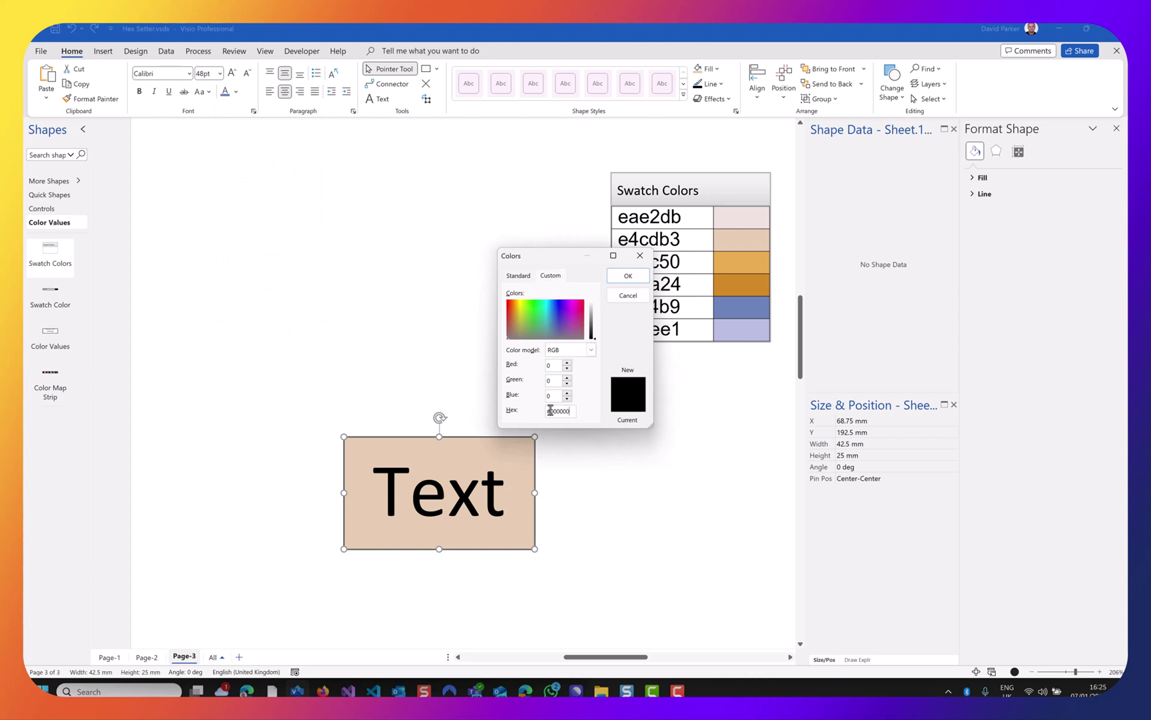
{"action": "left_click", "coordinate": [628, 278]}
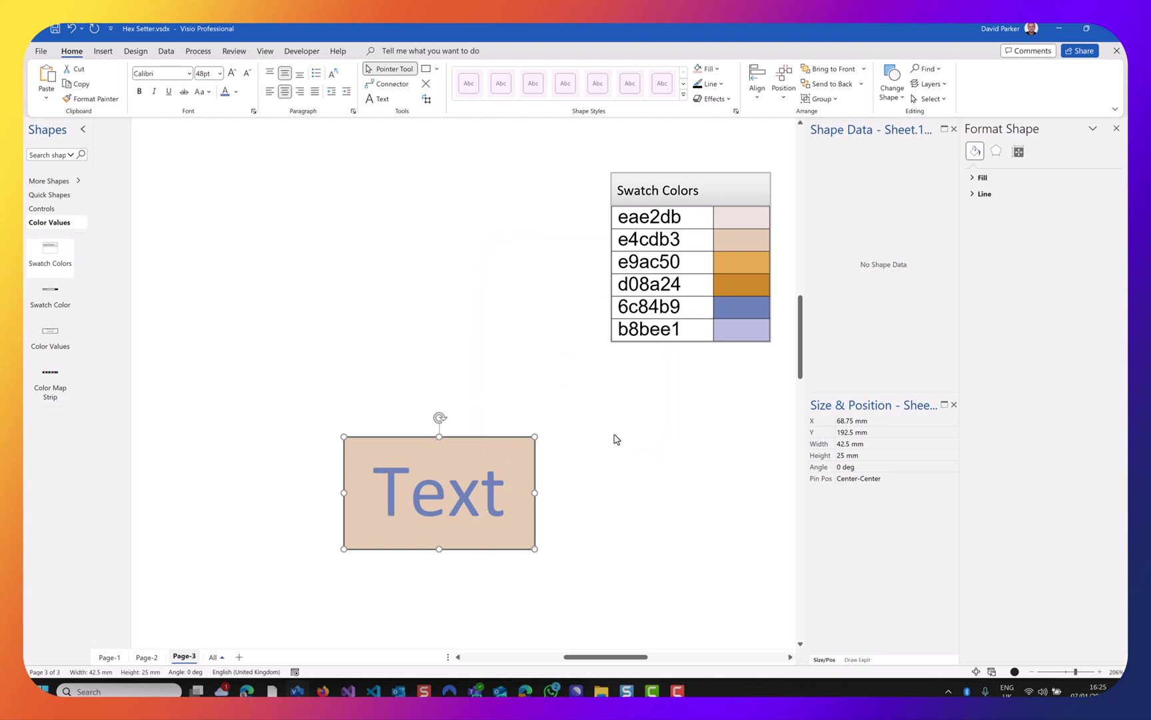
{"action": "left_click", "coordinate": [472, 498]}
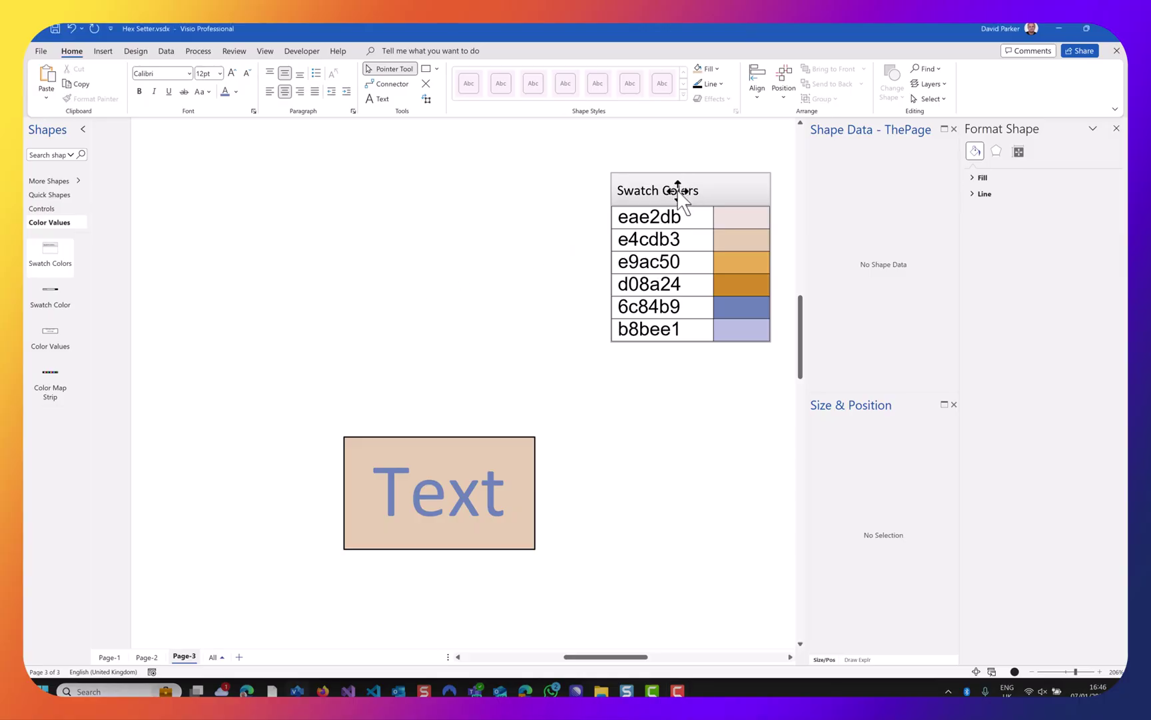
Move the Swatch Colors table left and close the Format Shape pane.
{"action": "left_click_drag", "start_coordinate": [675, 190], "coordinate": [487, 194]}
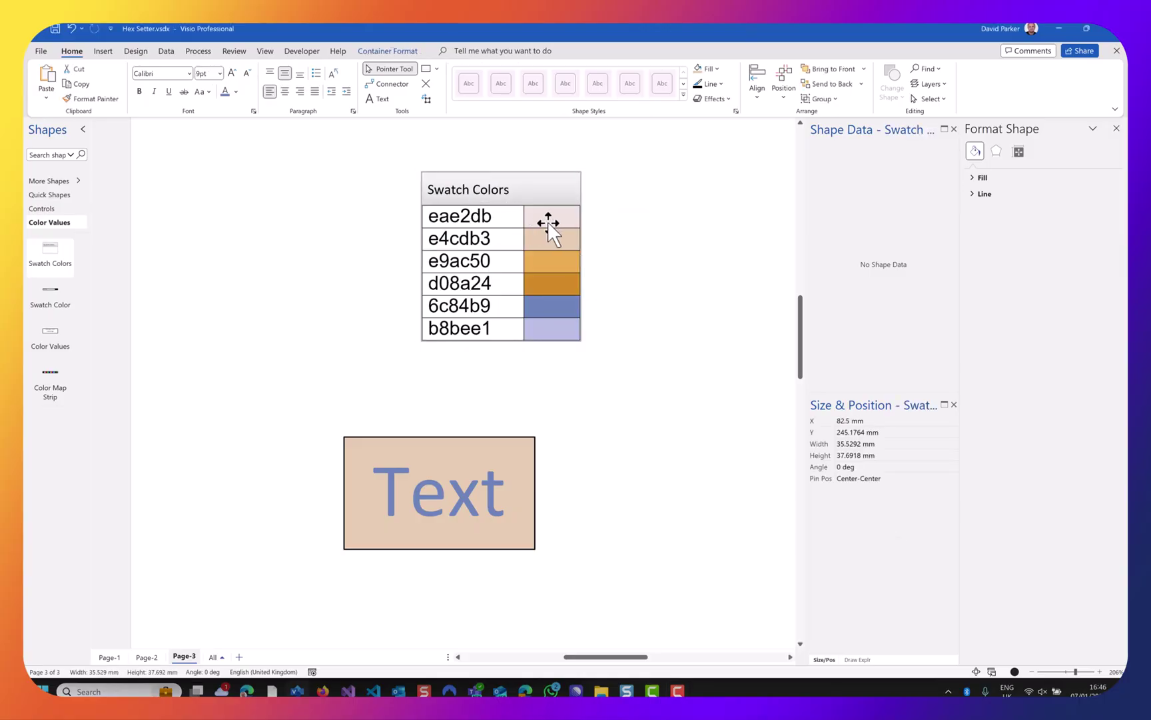
{"action": "left_click", "coordinate": [548, 221]}
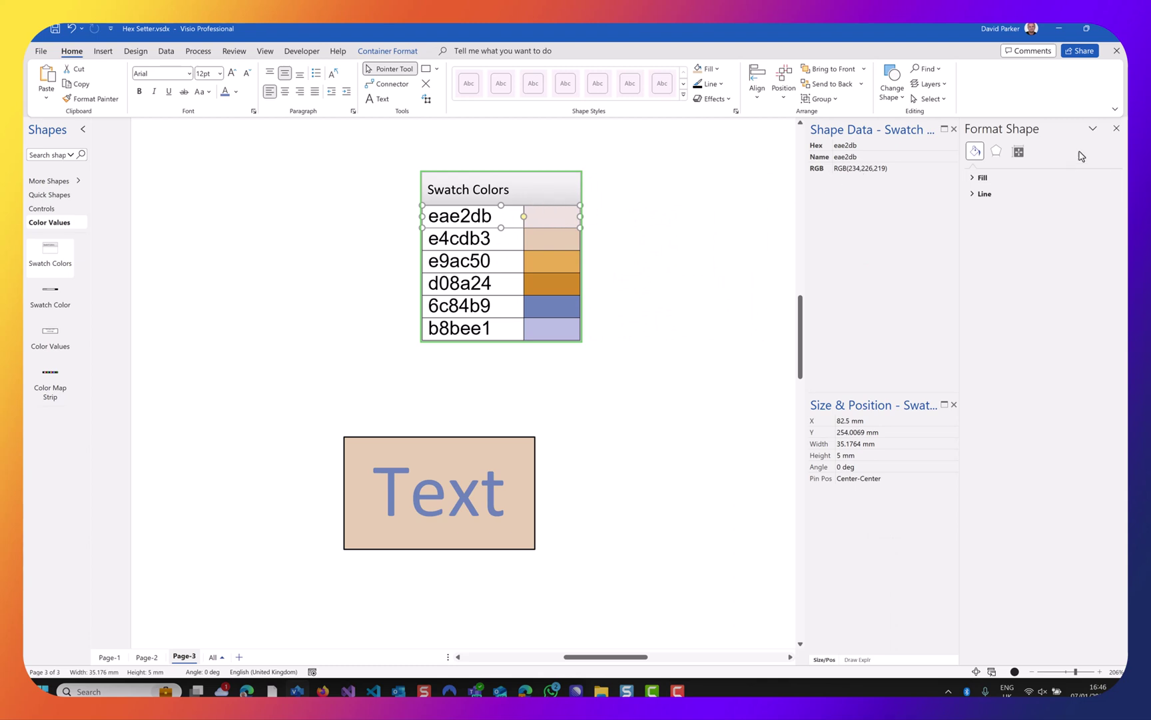
{"action": "left_click", "coordinate": [1118, 131]}
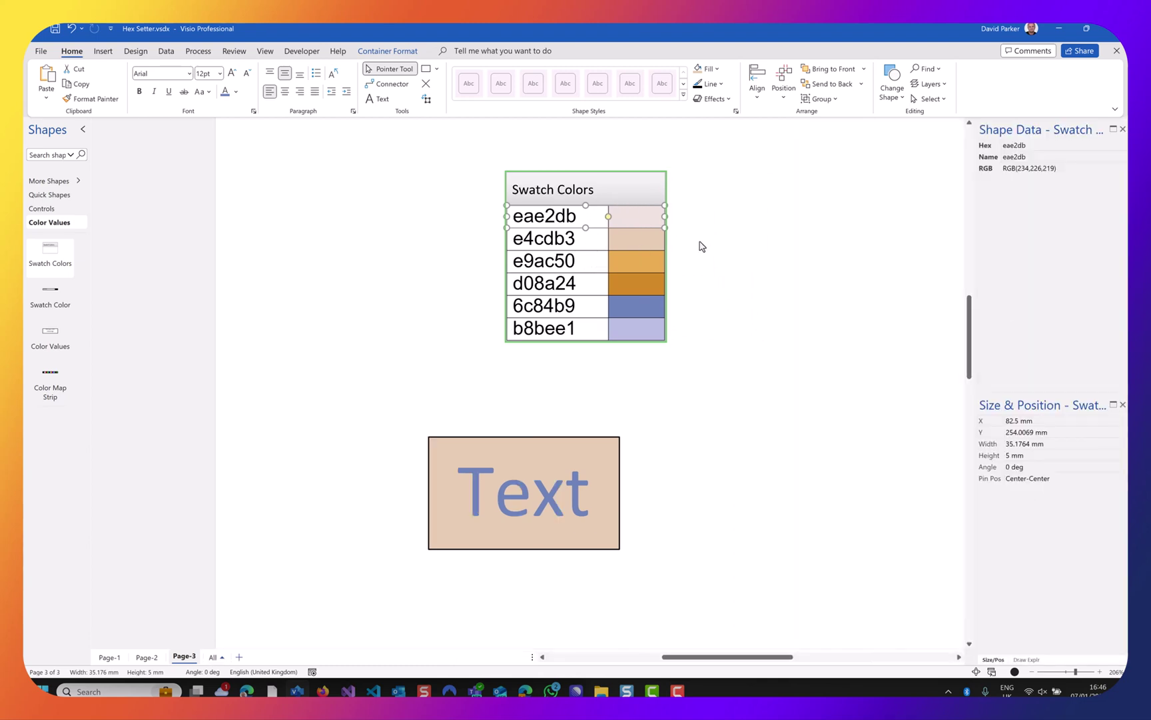
{"action": "left_click", "coordinate": [642, 234]}
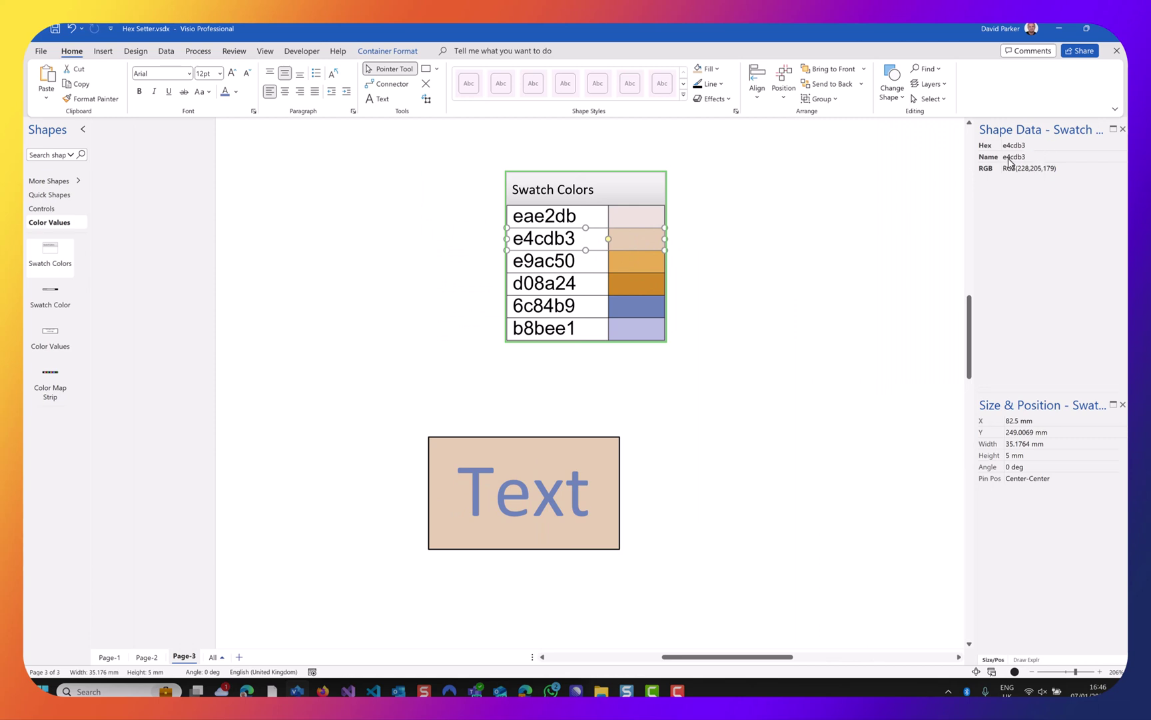
Try renaming the eae2db row to Fawn, then undo back to eae2db.
{"action": "left_click", "coordinate": [585, 222]}
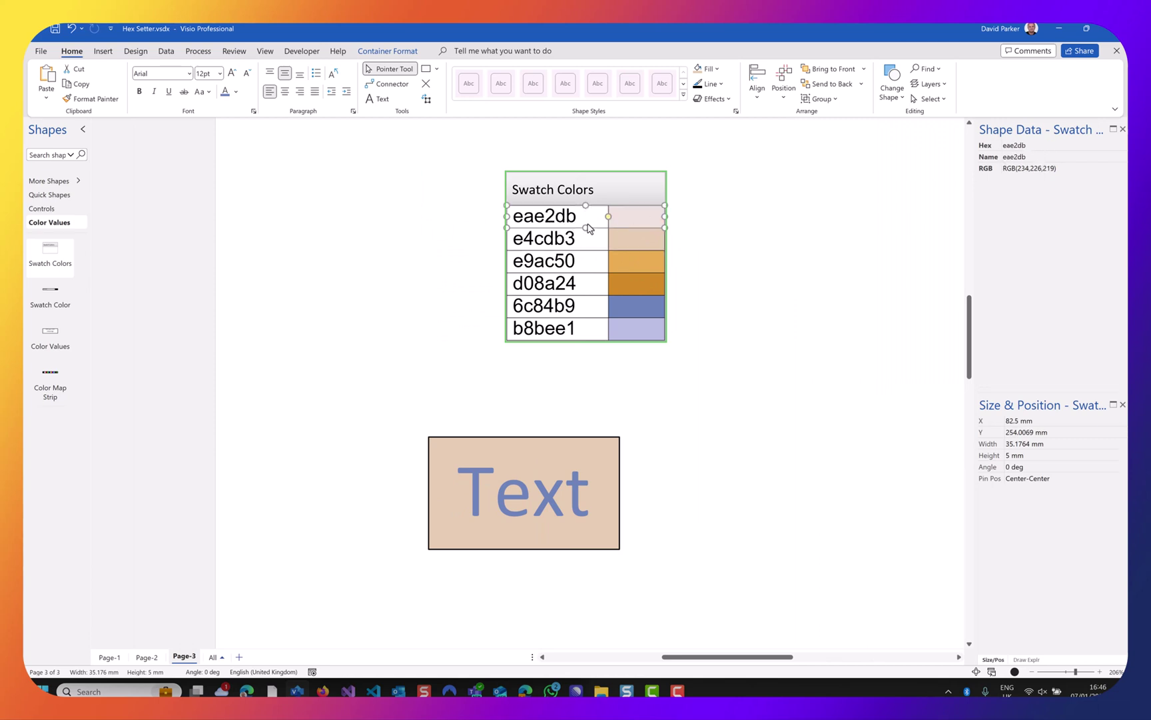
{"action": "type", "text": "Fawn"}
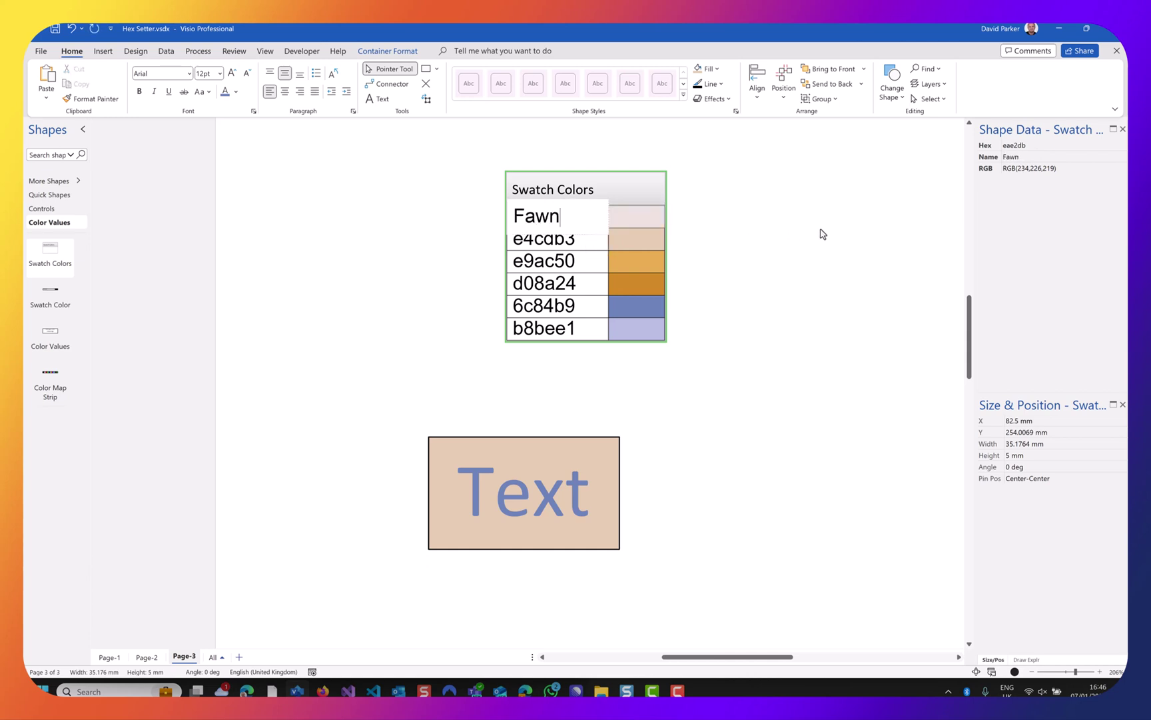
{"action": "left_click", "coordinate": [822, 233]}
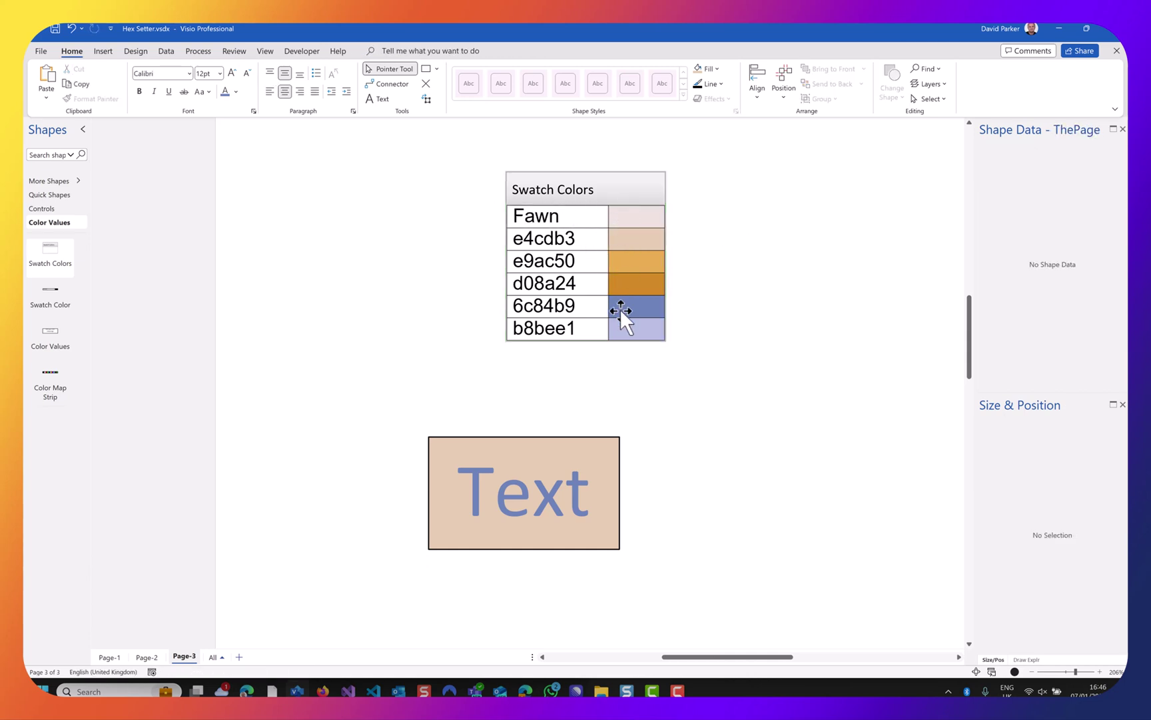
{"action": "key", "text": "ctrl+z"}
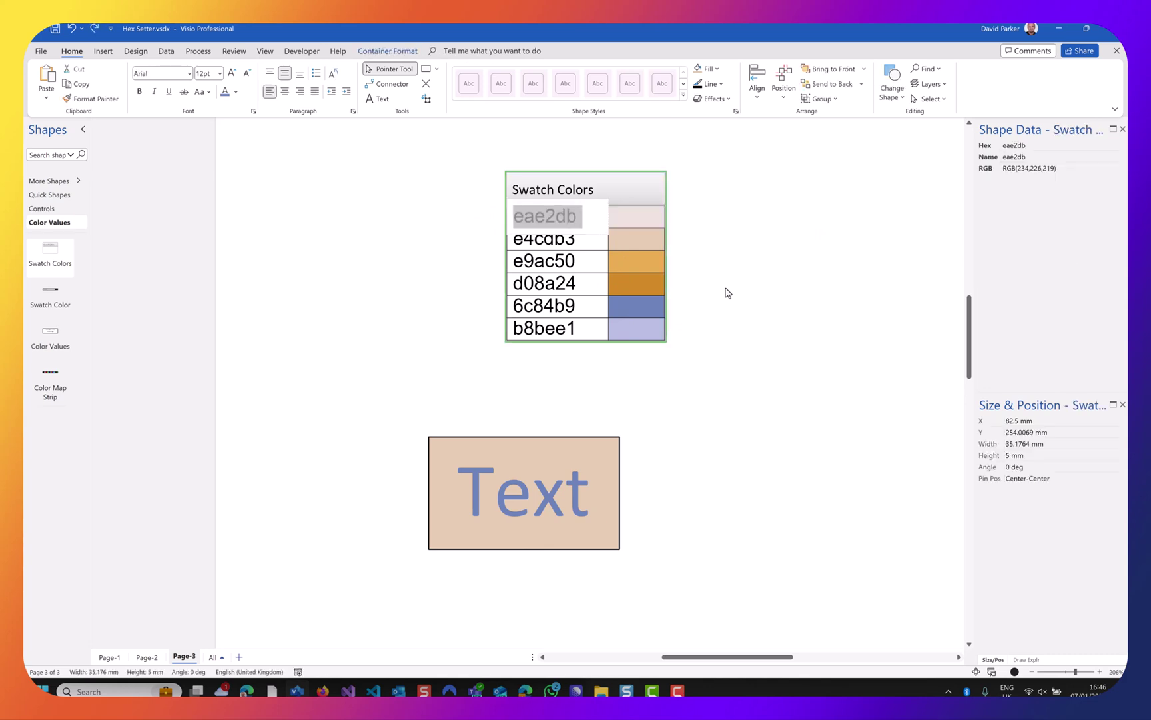
{"action": "left_click", "coordinate": [728, 278]}
Check the eae2db Hex value, then move the Text rectangle to X 73.75 mm, Y 200 mm.
{"action": "left_click", "coordinate": [619, 216]}
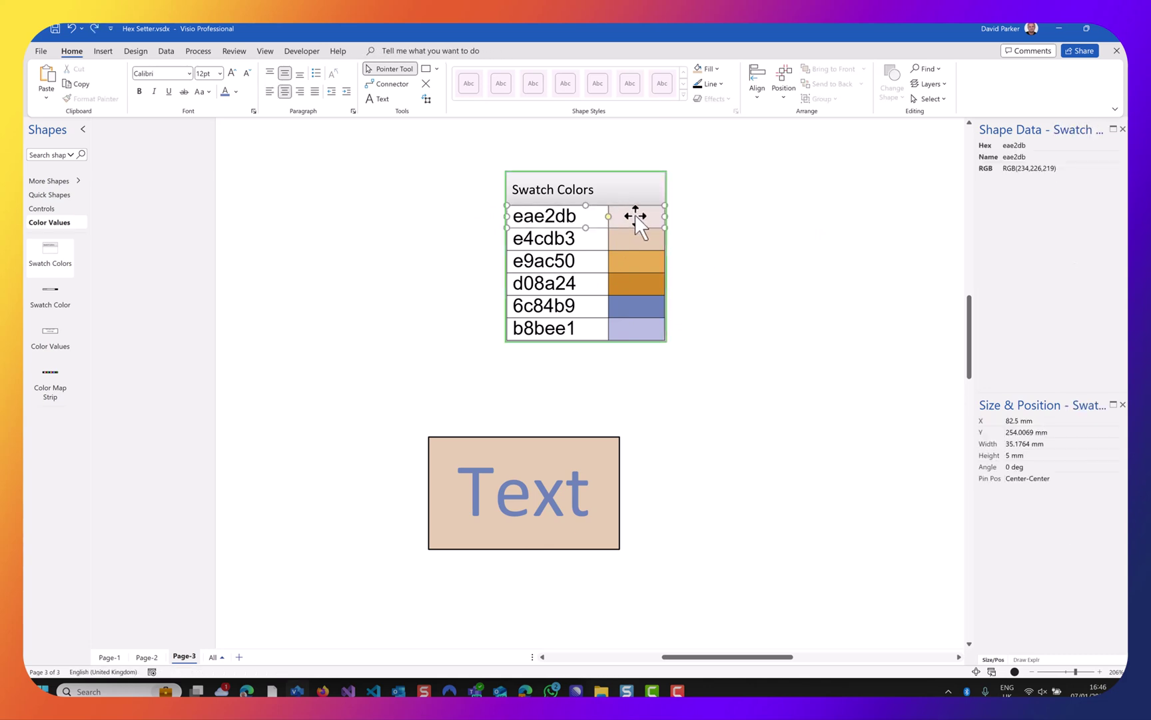
{"action": "left_click", "coordinate": [1036, 146]}
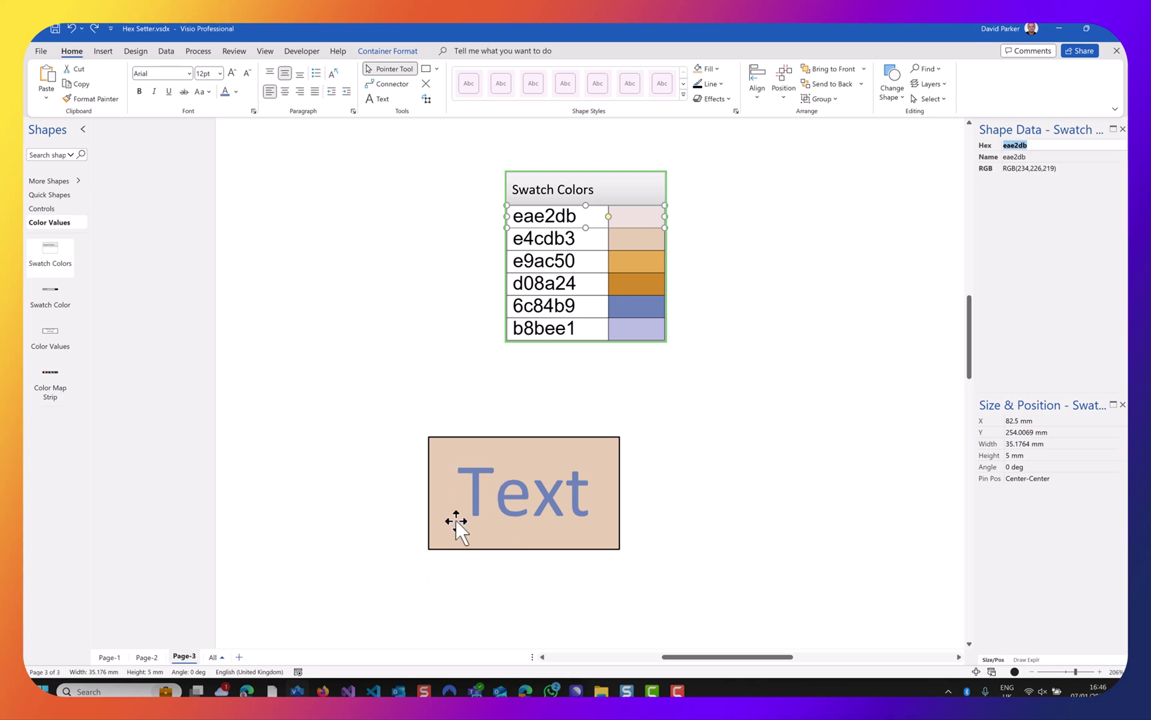
{"action": "left_click", "coordinate": [722, 481]}
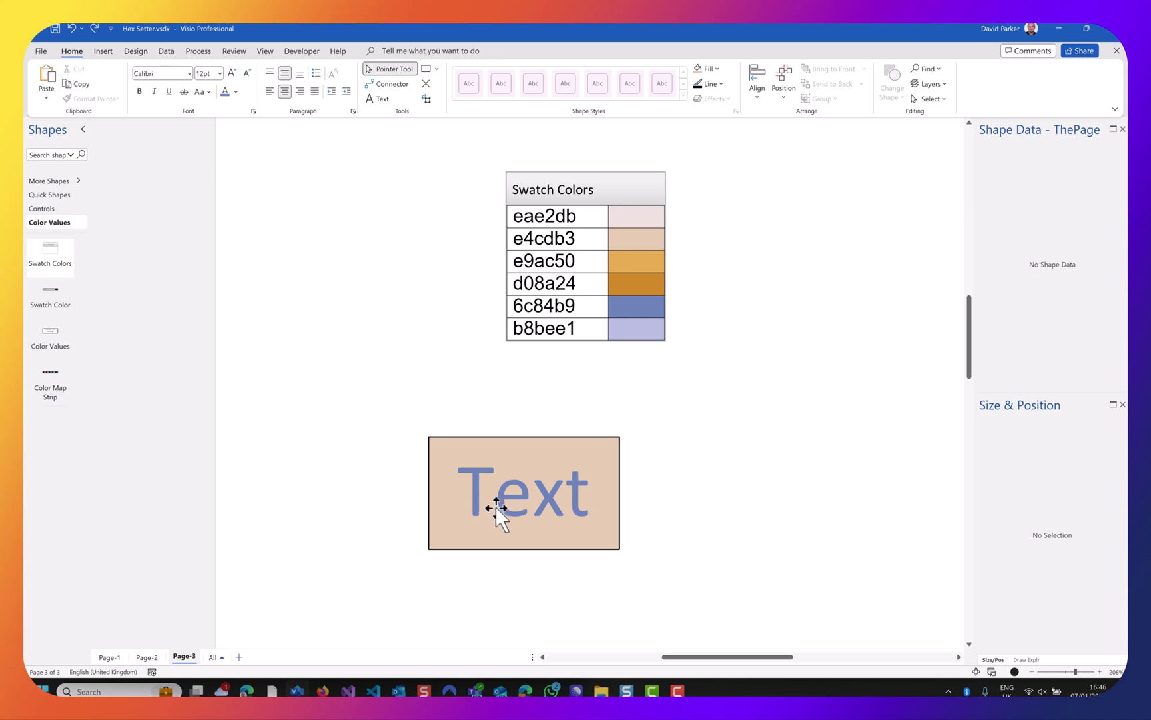
{"action": "left_click_drag", "start_coordinate": [496, 506], "coordinate": [518, 472]}
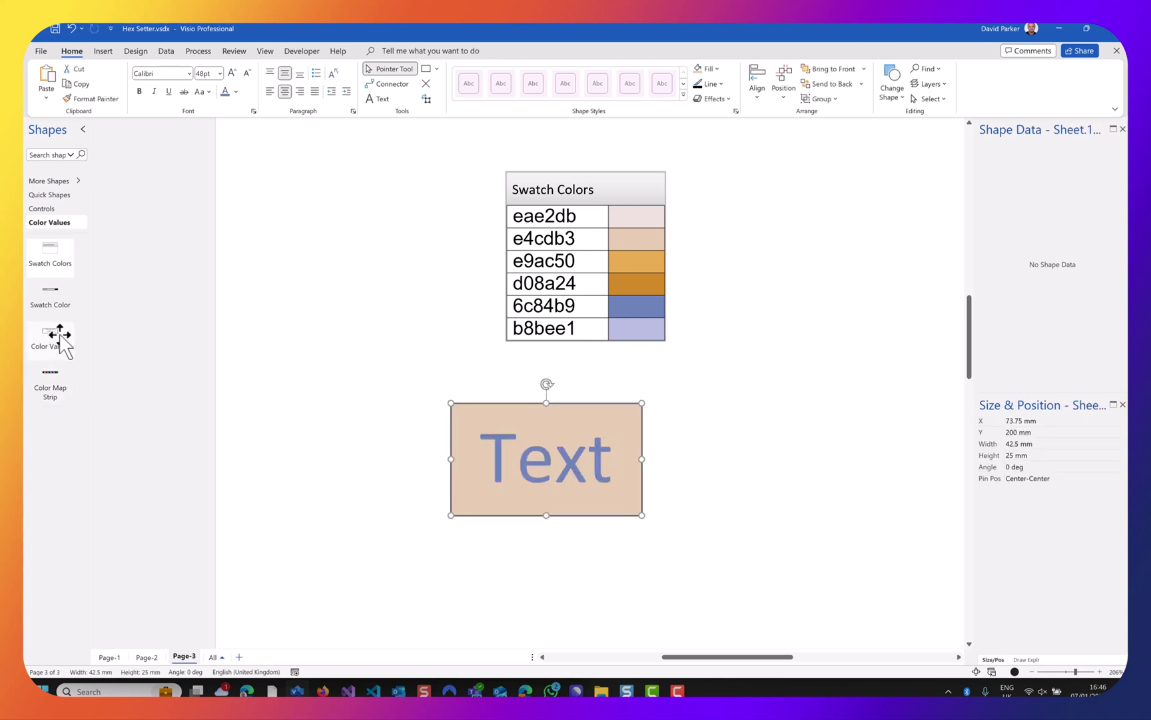
Attach a Color Values callout targeting Char.Color, showing RGB(108,132,185), and place it higher.
{"action": "mouse_move", "coordinate": [48, 334]}
{"action": "left_mouse_down"}
{"action": "mouse_move", "coordinate": [732, 399]}
{"action": "mouse_move", "coordinate": [759, 441]}
{"action": "mouse_move", "coordinate": [547, 459]}
{"action": "left_mouse_up"}
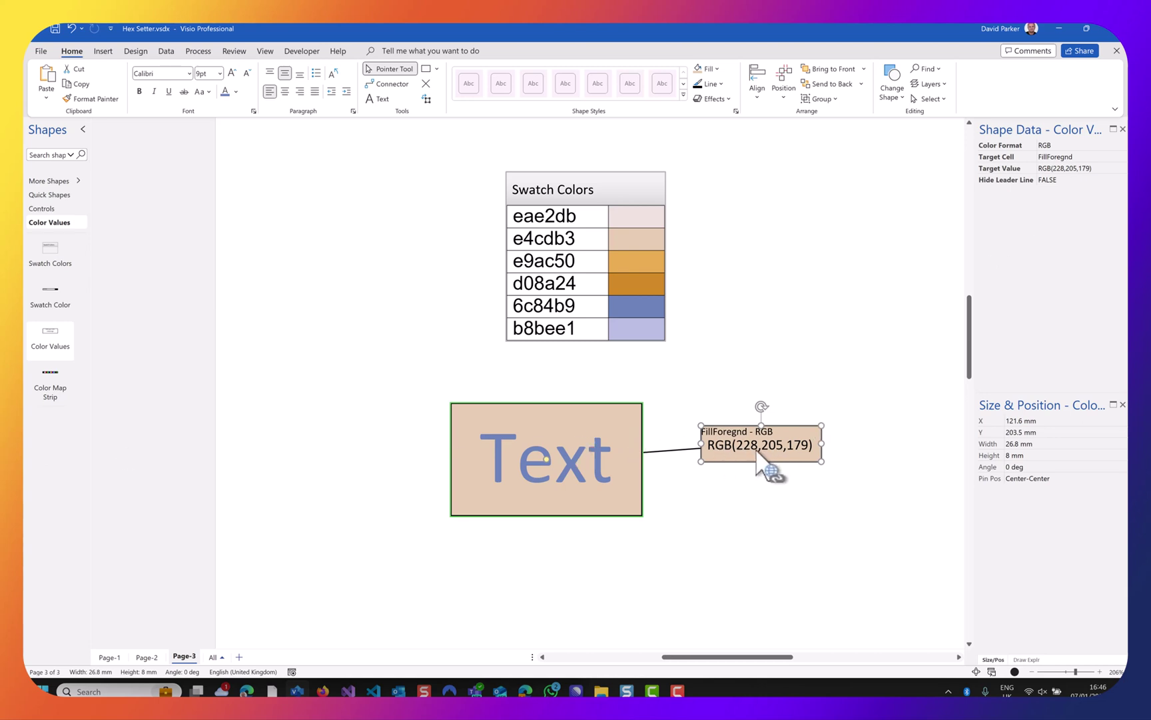
{"action": "right_click", "coordinate": [771, 445]}
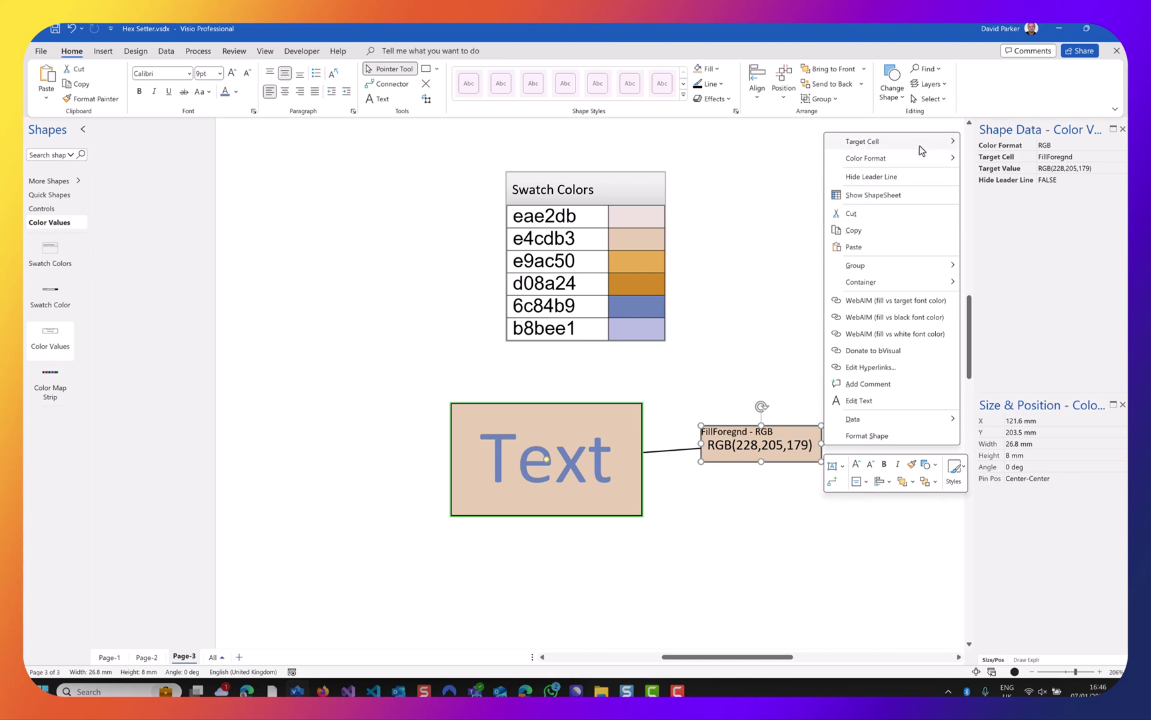
{"action": "mouse_move", "coordinate": [916, 153]}
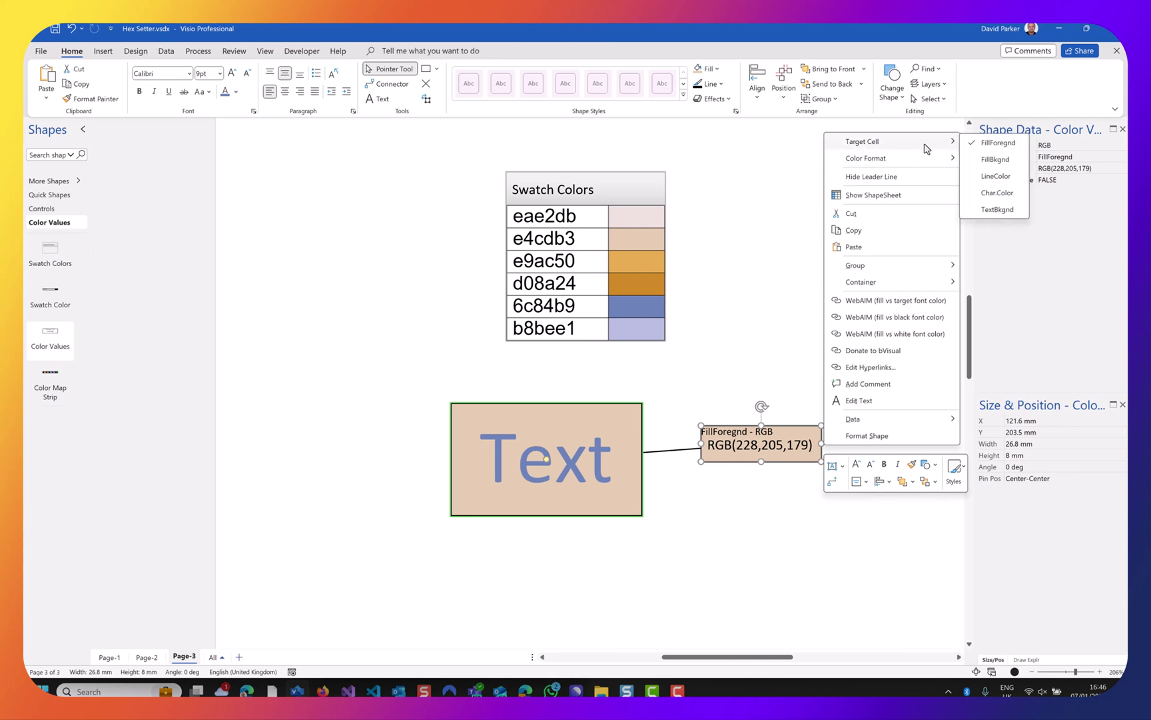
{"action": "left_click", "coordinate": [998, 193]}
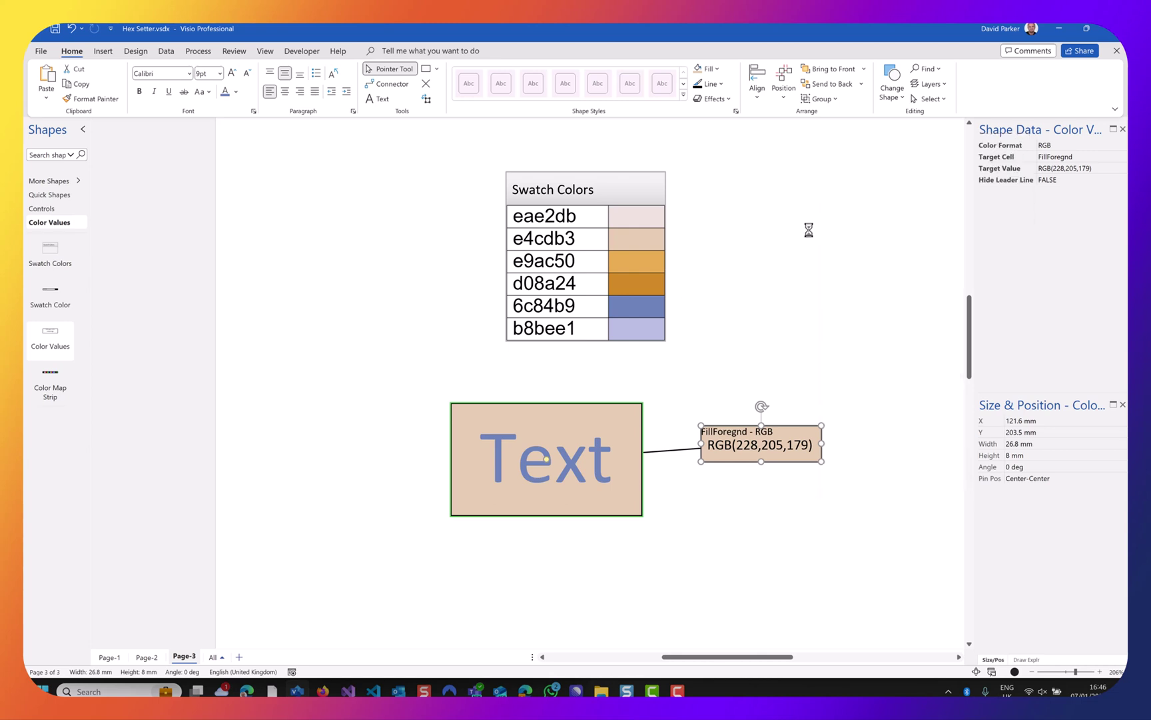
{"action": "left_click", "coordinate": [706, 472]}
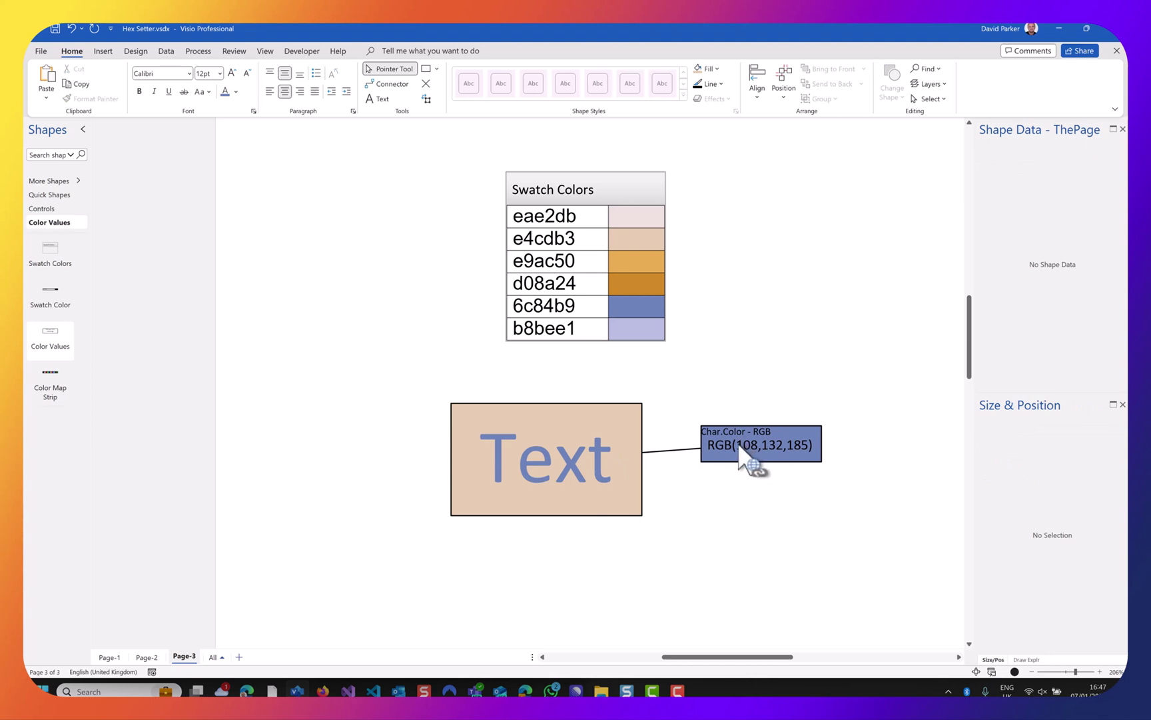
{"action": "left_click_drag", "start_coordinate": [738, 443], "coordinate": [547, 459]}
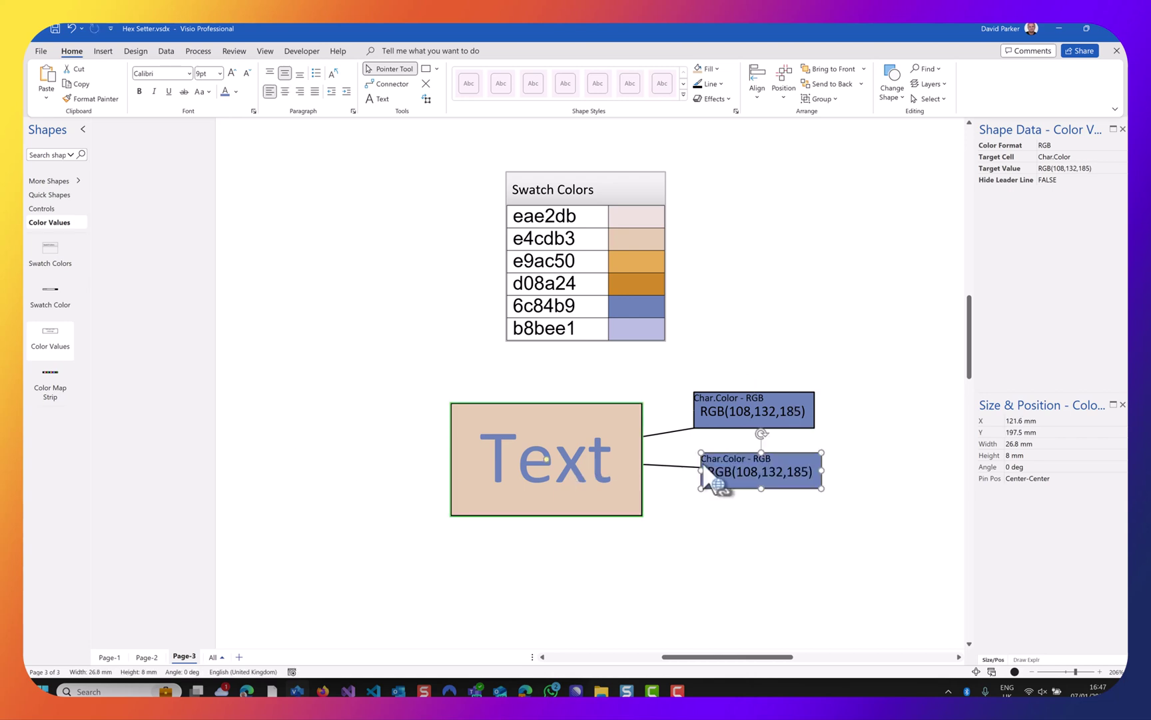
Set the lower callout's target cell to FillForegnd so it shows RGB(228,205,179).
{"action": "right_click", "coordinate": [730, 468]}
{"action": "mouse_move", "coordinate": [839, 162]}
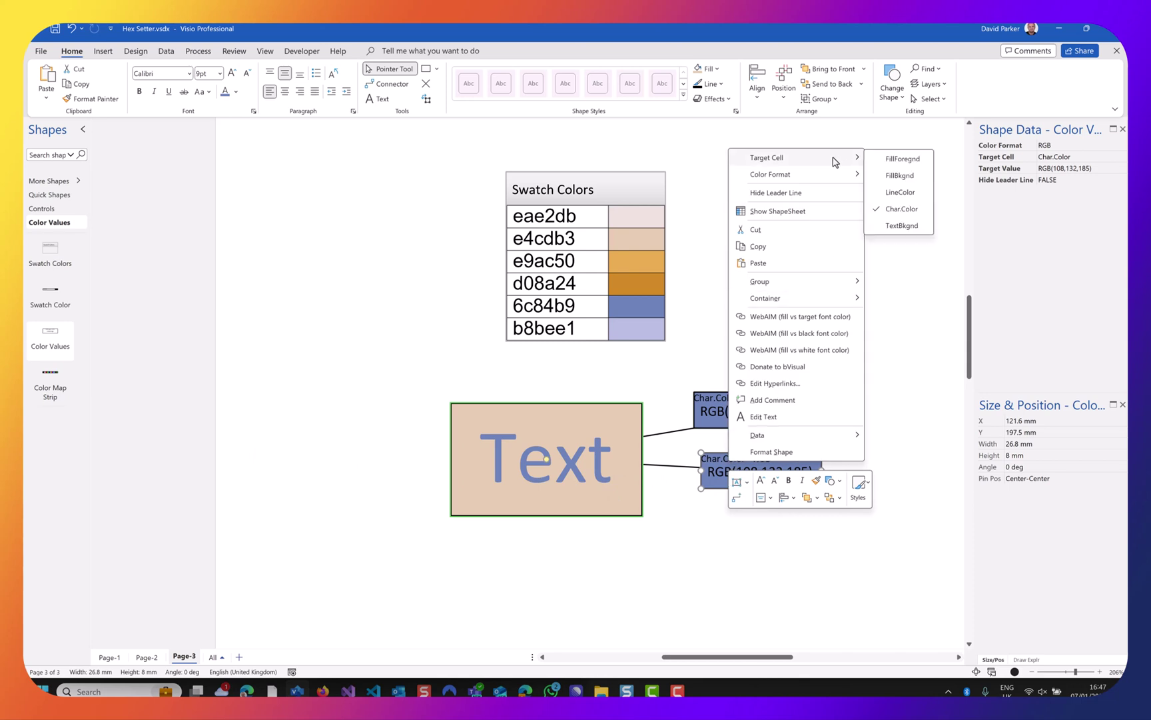
{"action": "left_click", "coordinate": [902, 160]}
Attach a new Color Values callout to the eae2db swatch, reading RGB(234,226,219).
{"action": "left_click", "coordinate": [825, 211]}
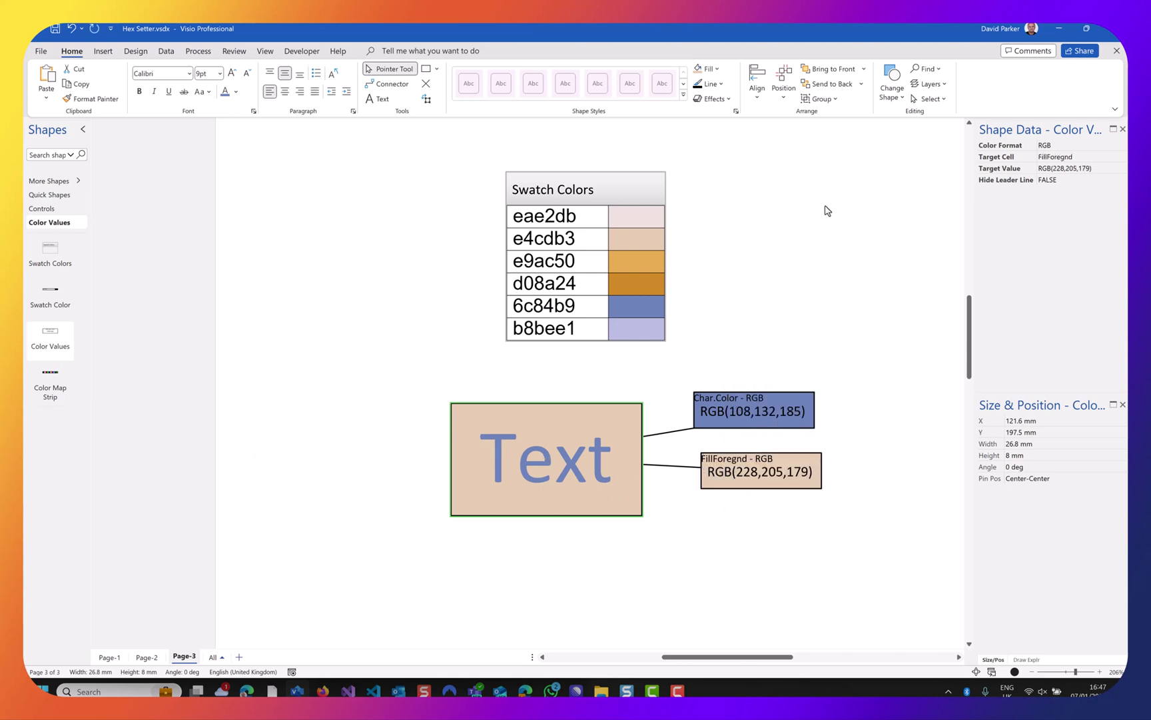
{"action": "mouse_move", "coordinate": [642, 327]}
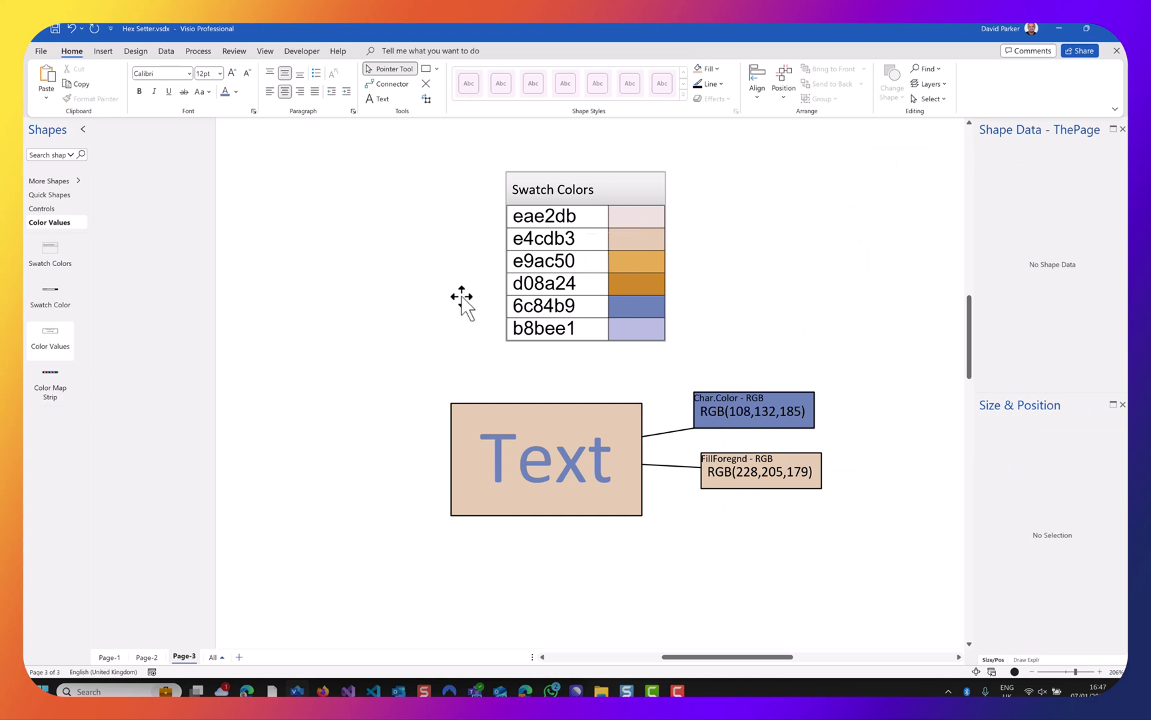
{"action": "mouse_move", "coordinate": [49, 352]}
{"action": "left_mouse_down"}
{"action": "mouse_move", "coordinate": [786, 202]}
{"action": "mouse_move", "coordinate": [766, 231]}
{"action": "mouse_move", "coordinate": [626, 219]}
{"action": "left_mouse_up"}
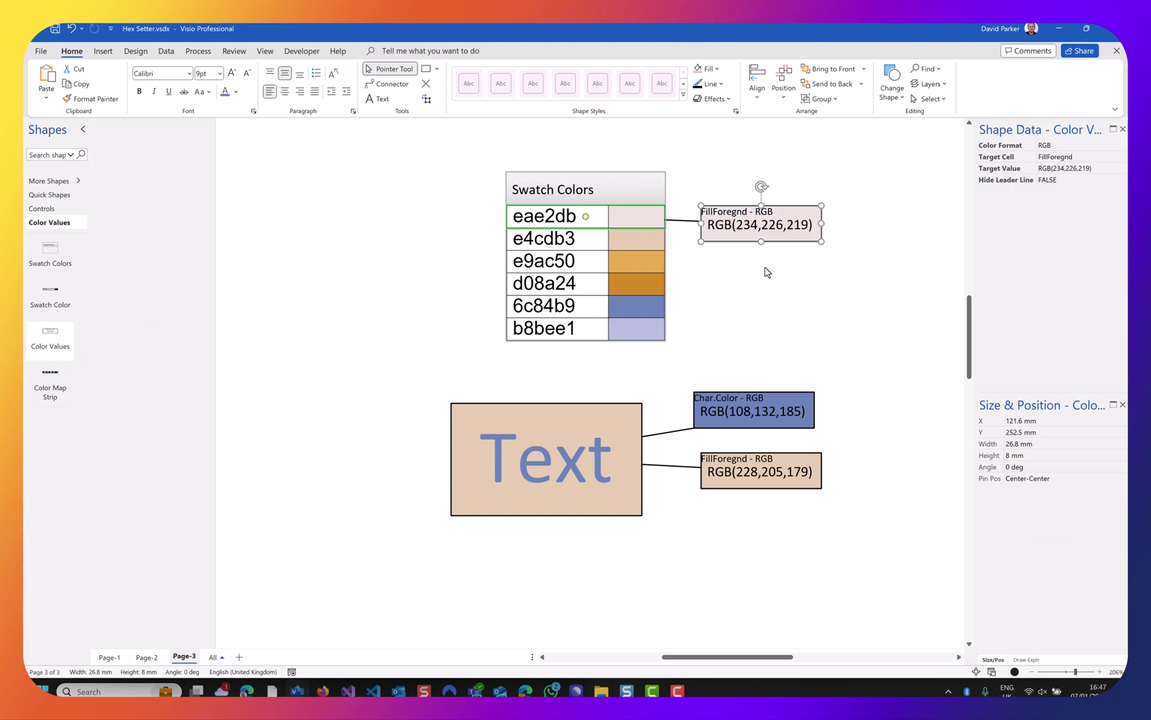
Level the eae2db callout with its row and switch it to HSL, showing HSL(19,63,213).
{"action": "mouse_move", "coordinate": [751, 218]}
{"action": "left_mouse_down"}
{"action": "mouse_move", "coordinate": [743, 213]}
{"action": "mouse_move", "coordinate": [751, 220]}
{"action": "left_mouse_up"}
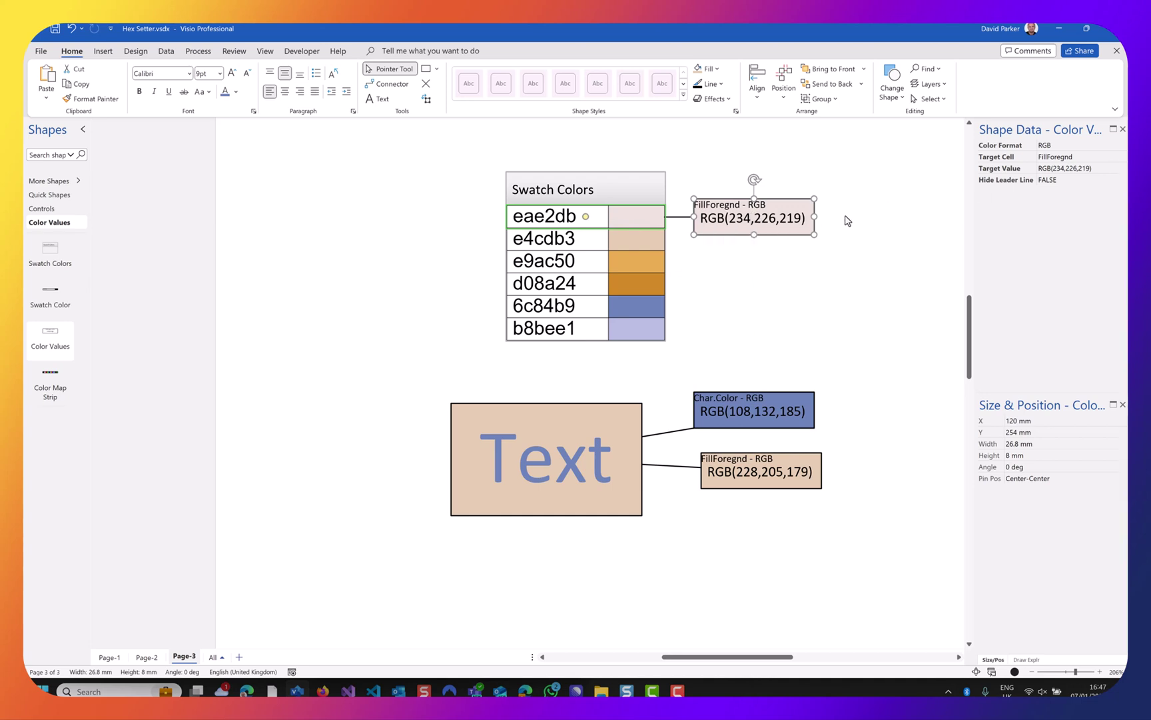
{"action": "right_click", "coordinate": [776, 219]}
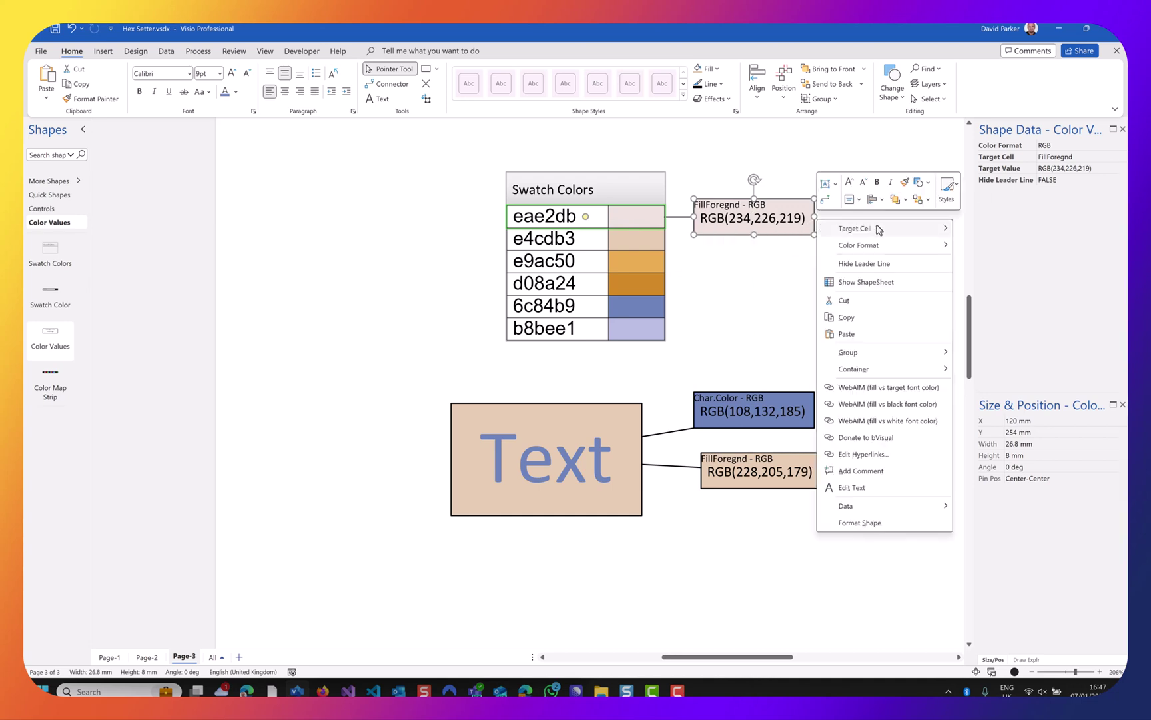
{"action": "mouse_move", "coordinate": [879, 230]}
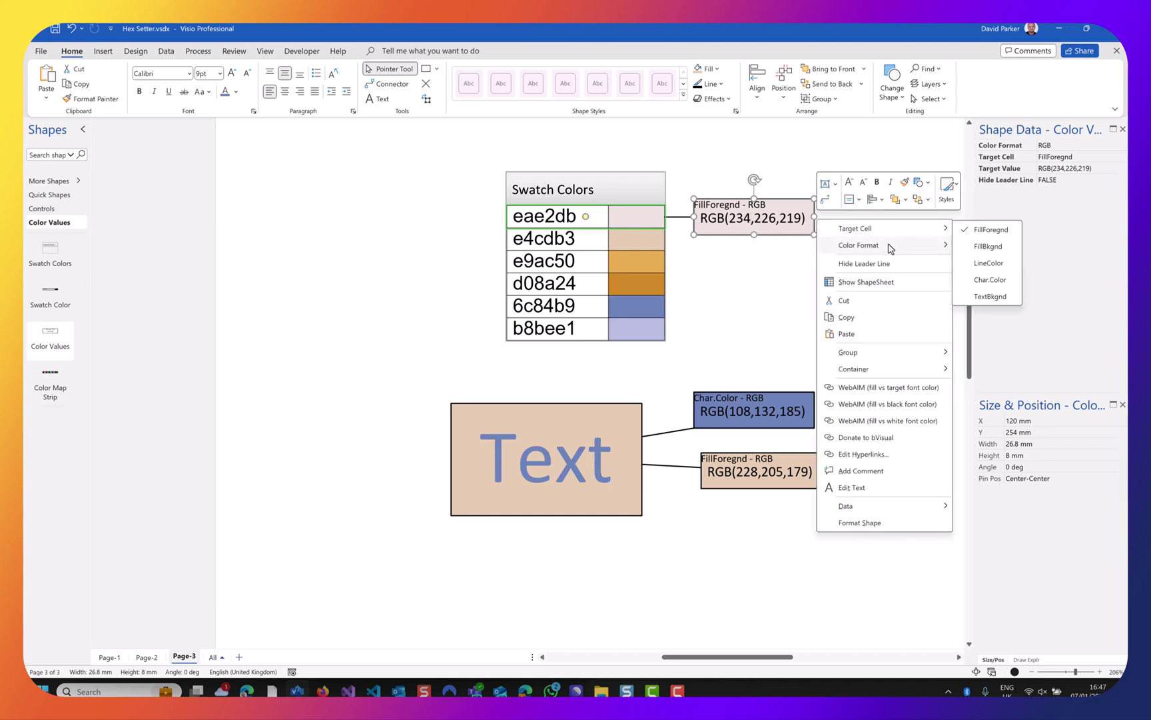
{"action": "left_click", "coordinate": [977, 263]}
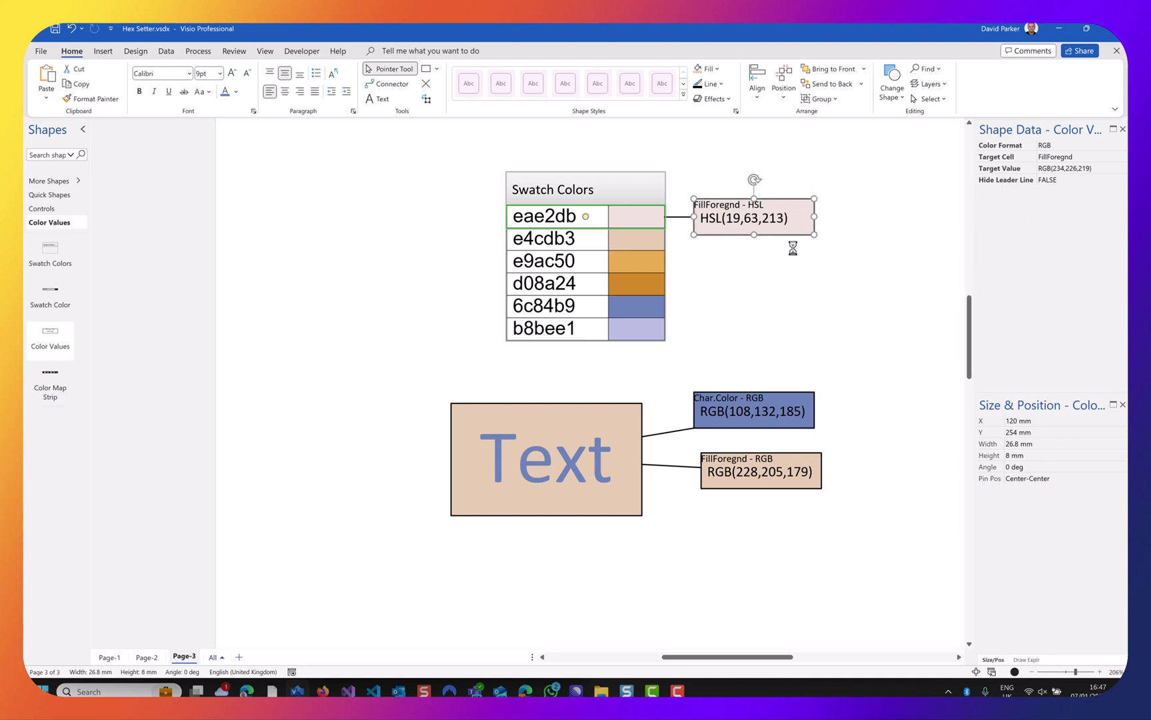